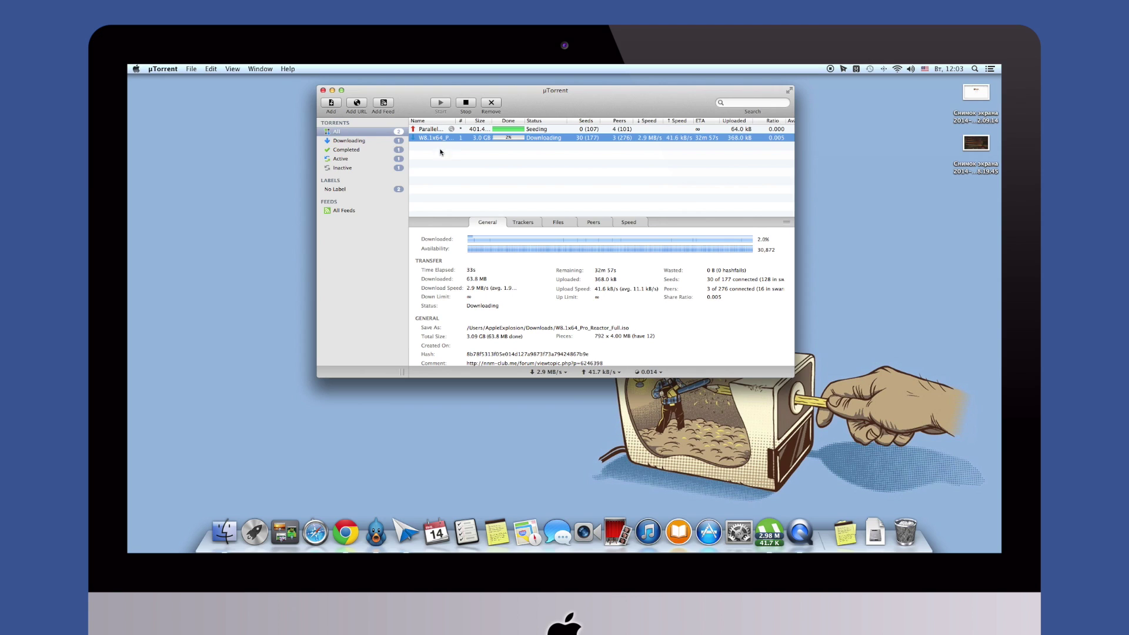
- Confirm the W8.1x64 ISO is still downloading in µTorrent, then glance through QuickTime Player's File menu
click(257, 68)
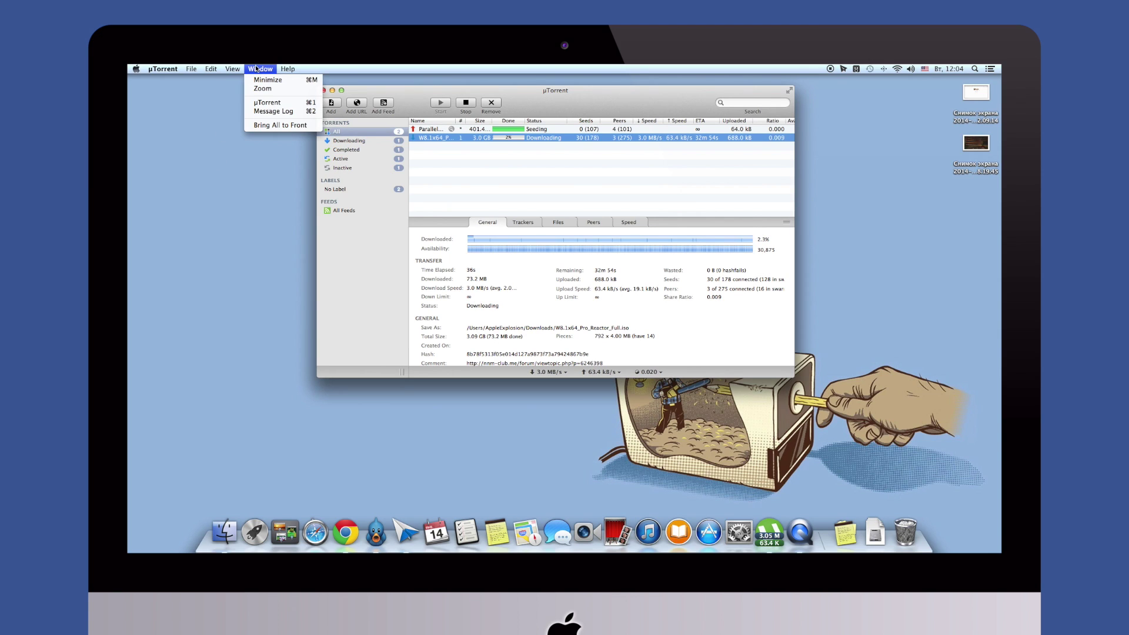
click(789, 547)
click(223, 70)
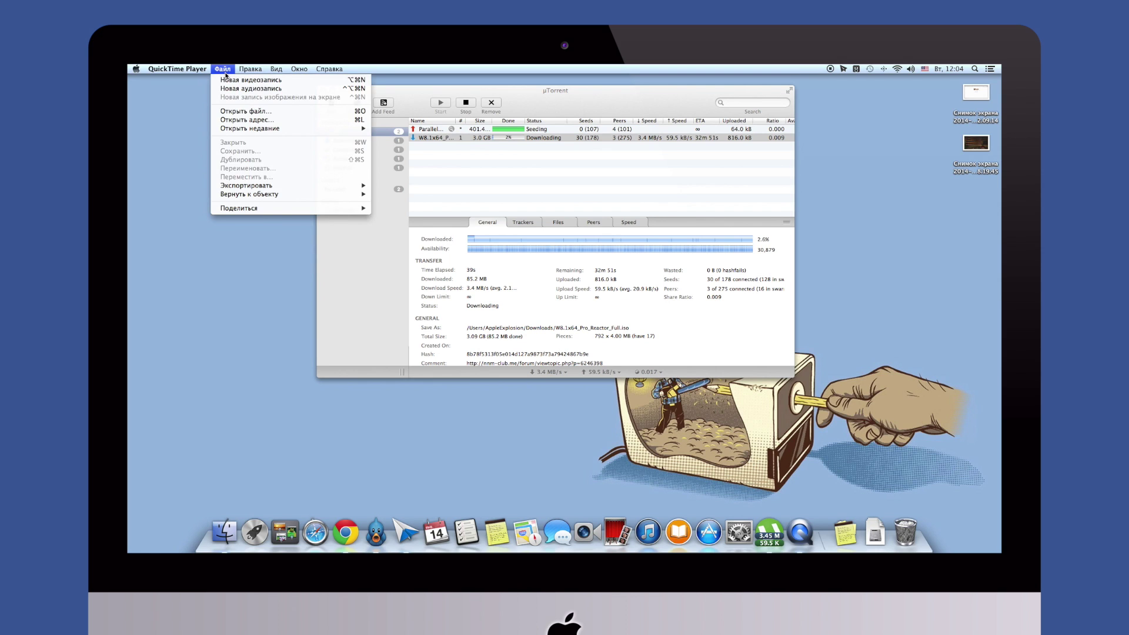
click(224, 71)
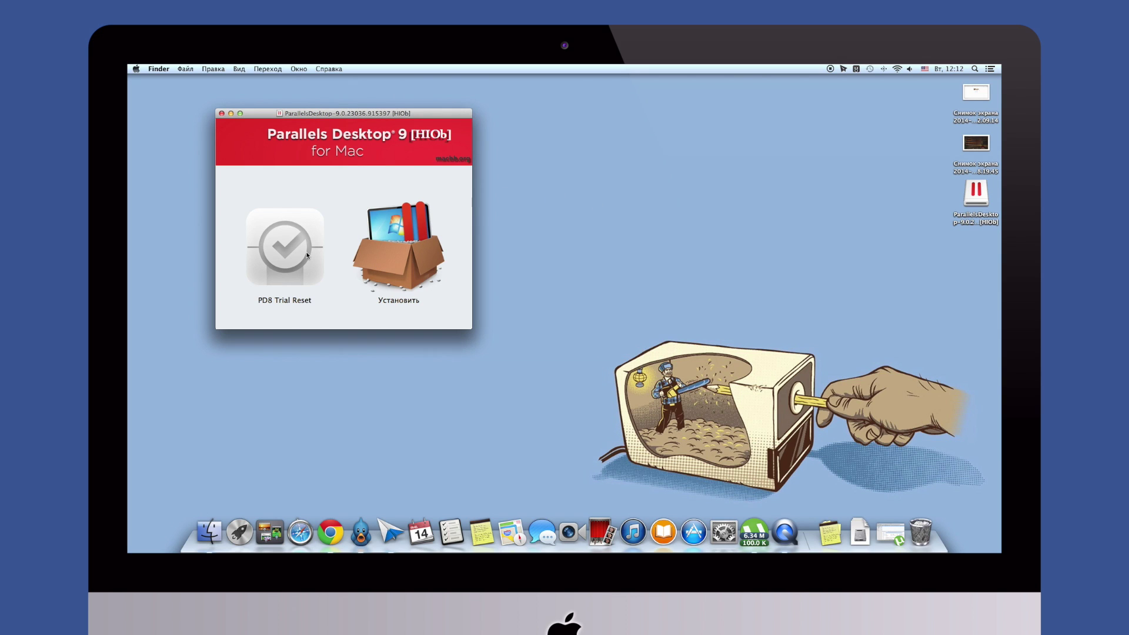
- Launch the Установить package from the Parallels Desktop 9 disk image and move its progress dialog aside
drag(411, 118, 555, 138)
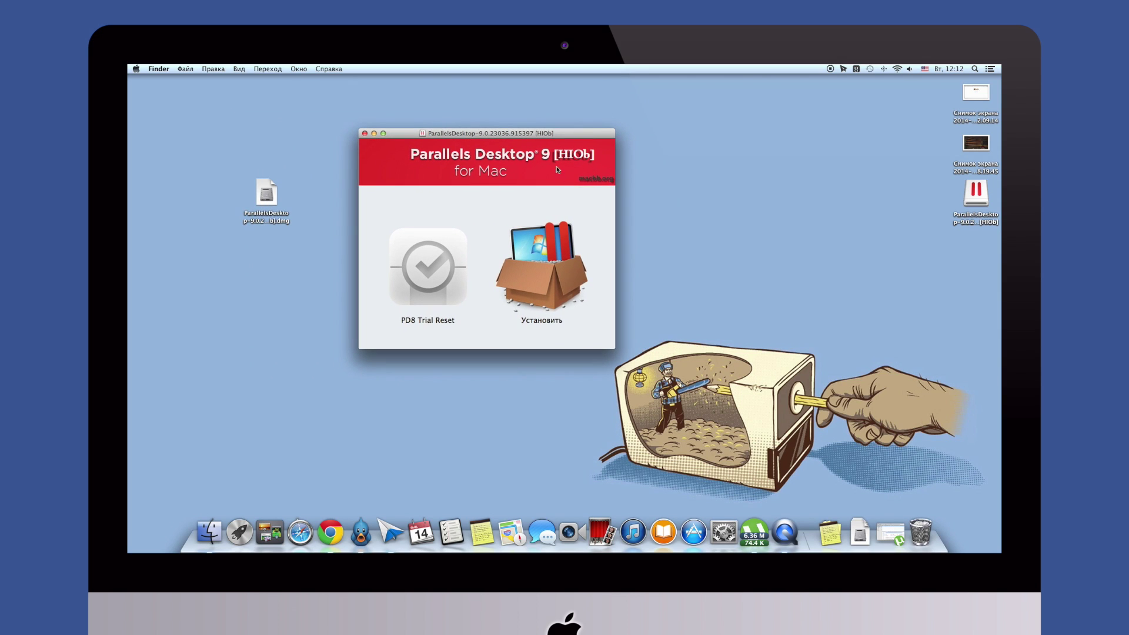
click(546, 264)
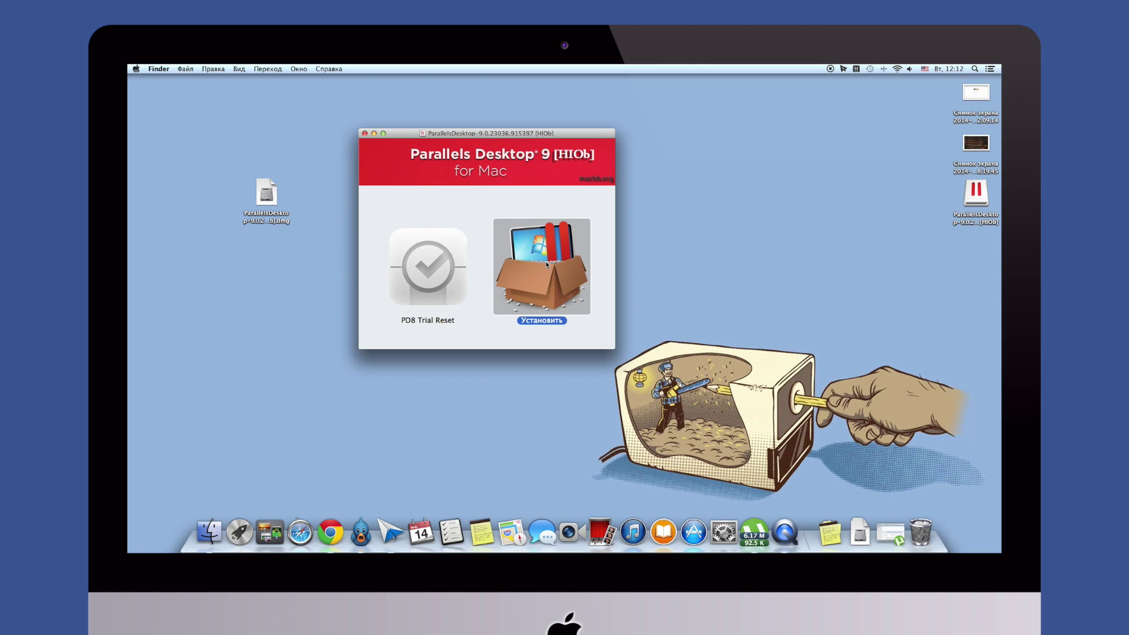
double_click(546, 264)
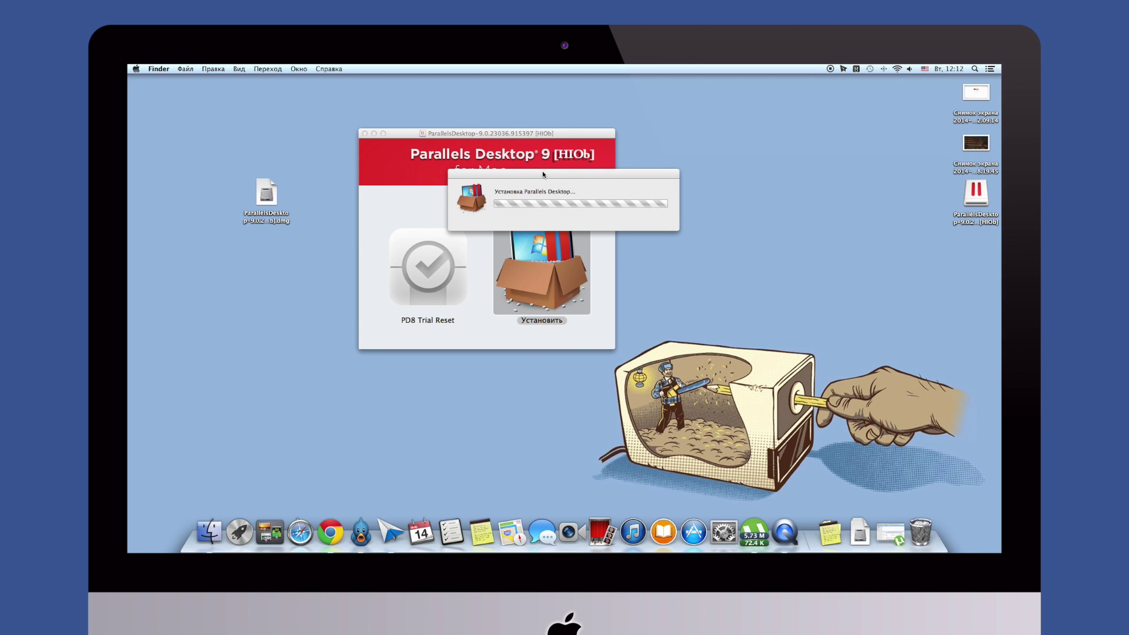
drag(543, 174, 648, 189)
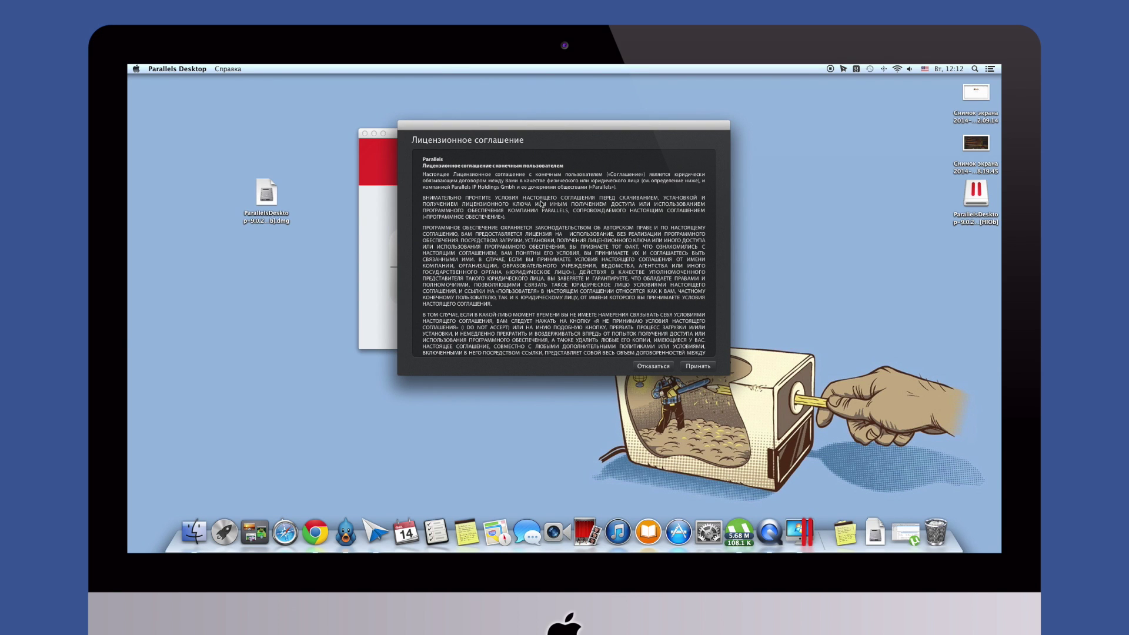
- Accept the Parallels license and authorise the installation with the administrator password
click(701, 367)
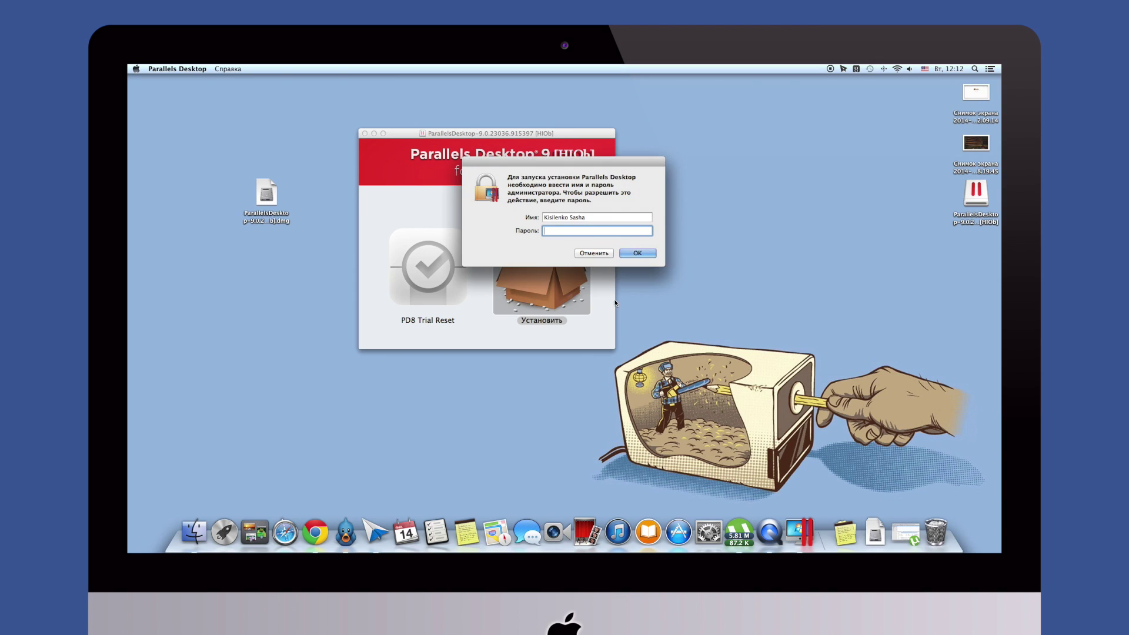
key(Return)
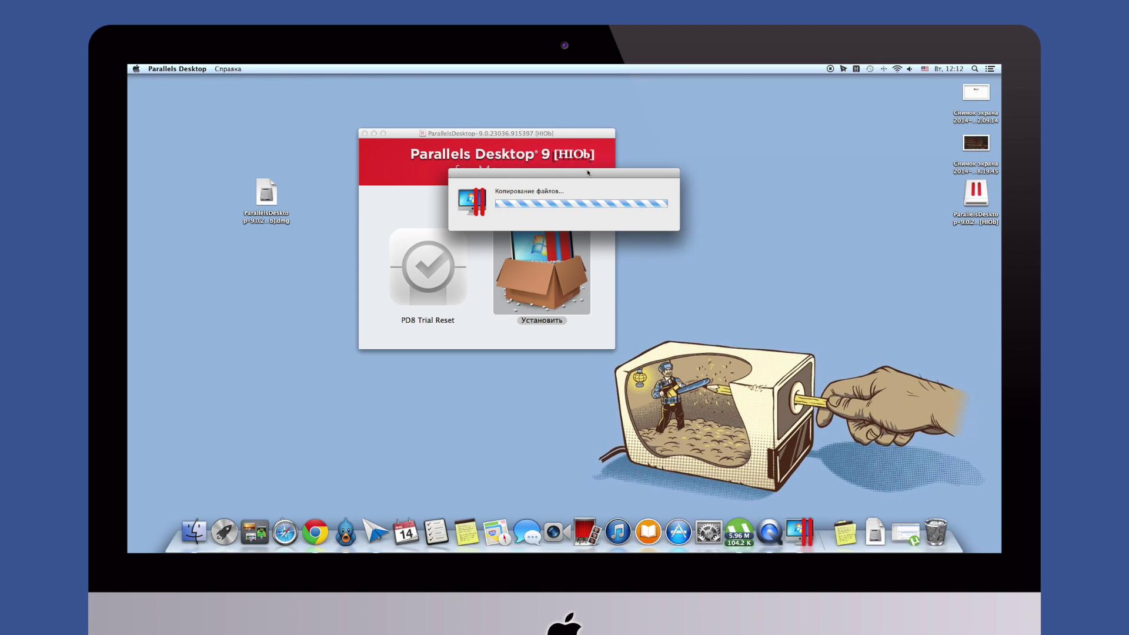
drag(587, 174, 621, 167)
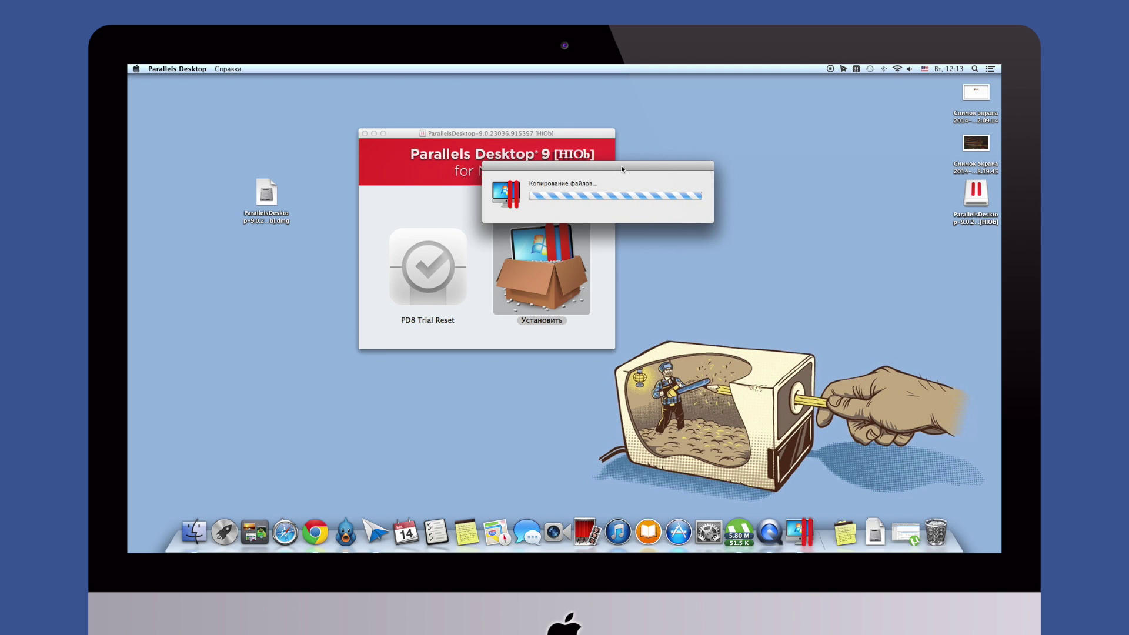
drag(622, 169, 622, 172)
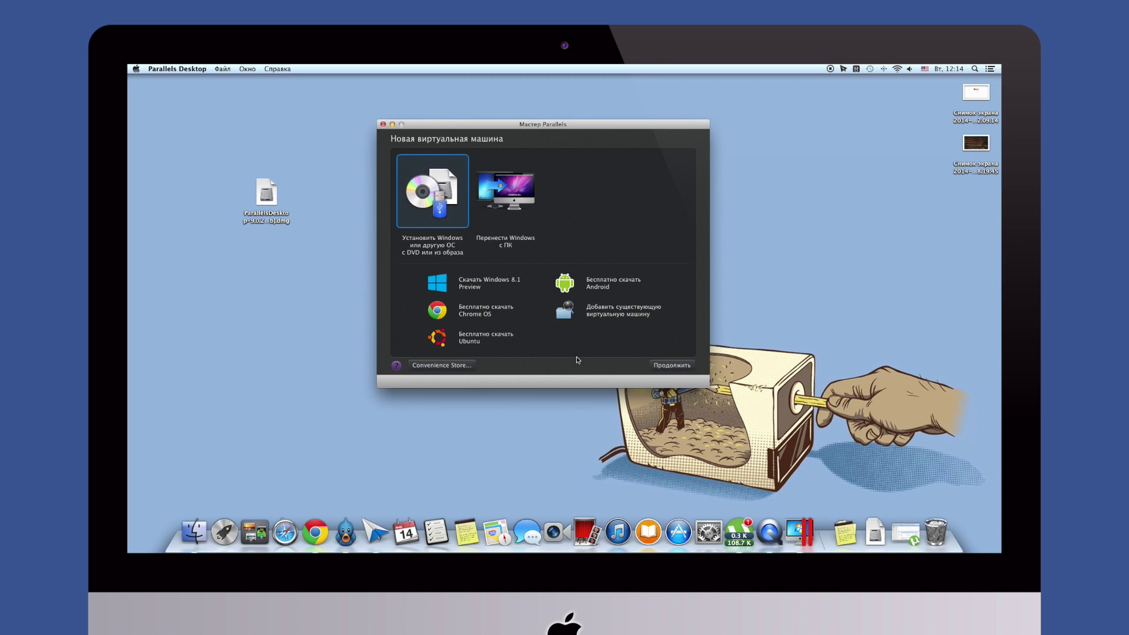
- Choose image-file installation and drop W8.1x64_Pro_Reactor_Full.iso from Downloads into the wizard
click(673, 366)
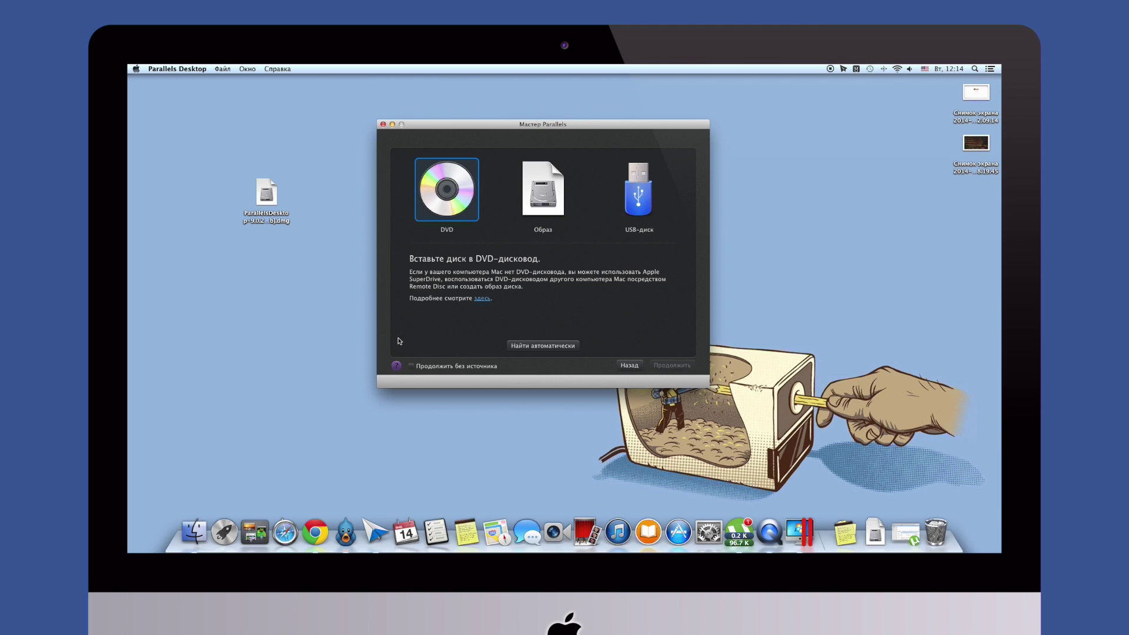
click(560, 194)
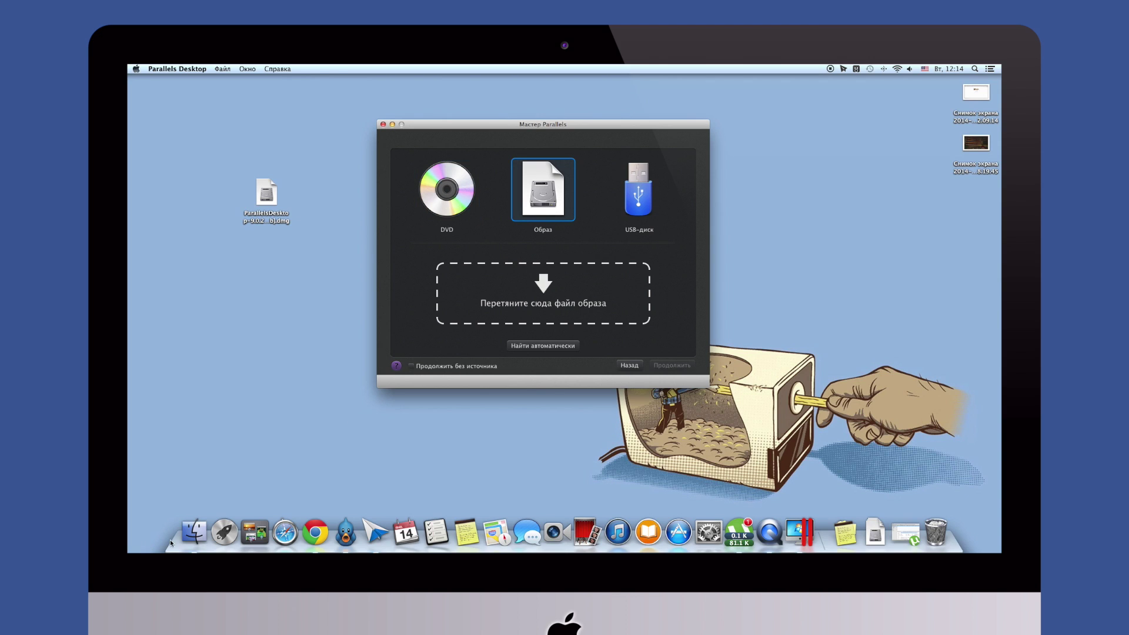
click(194, 532)
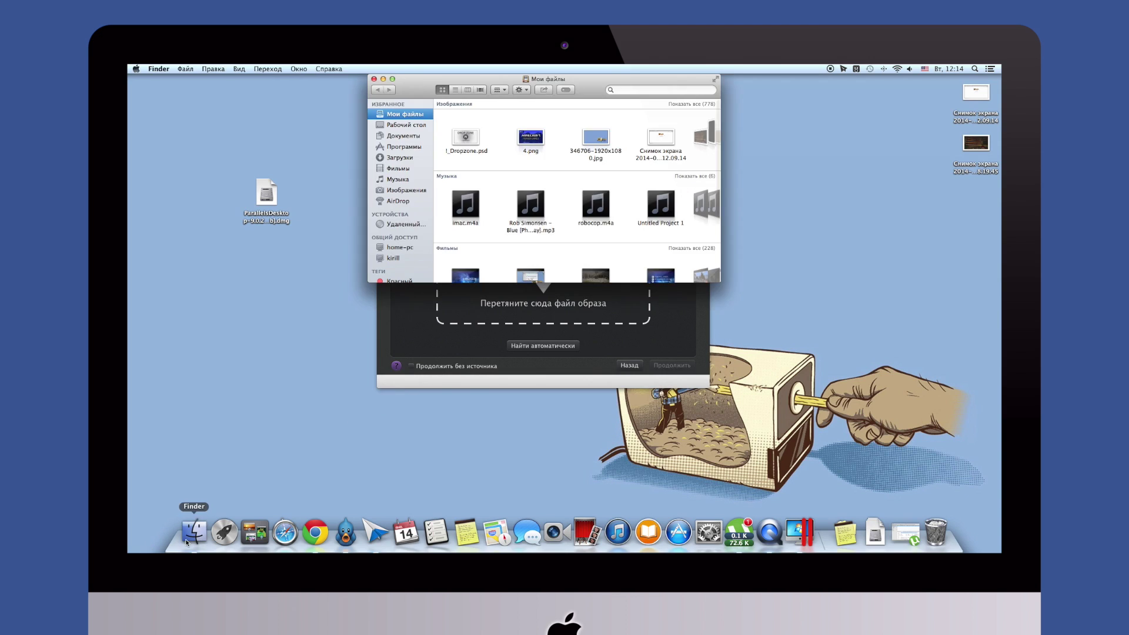
click(400, 158)
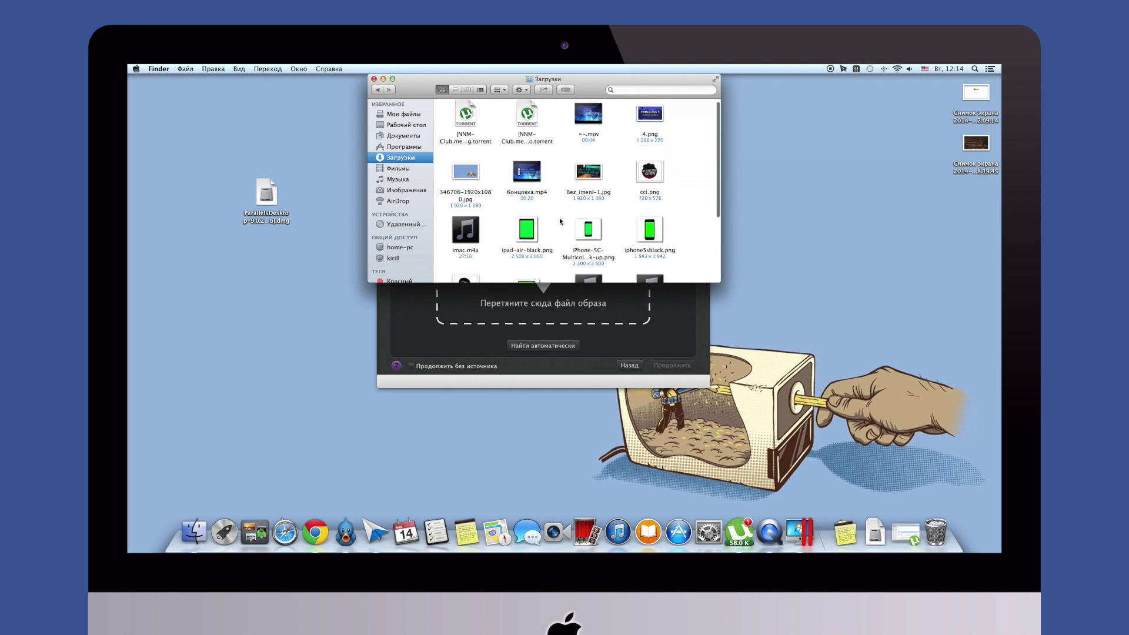
scroll(560, 221, down, 3)
double_click(465, 257)
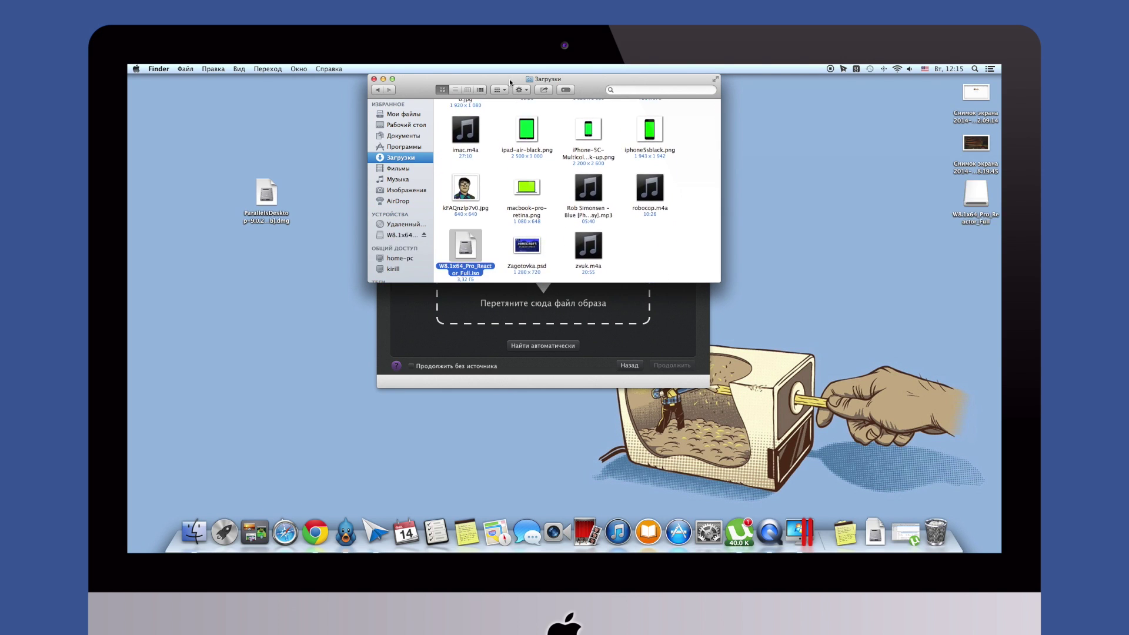
drag(547, 79, 813, 109)
click(713, 297)
drag(712, 297, 512, 302)
click(544, 127)
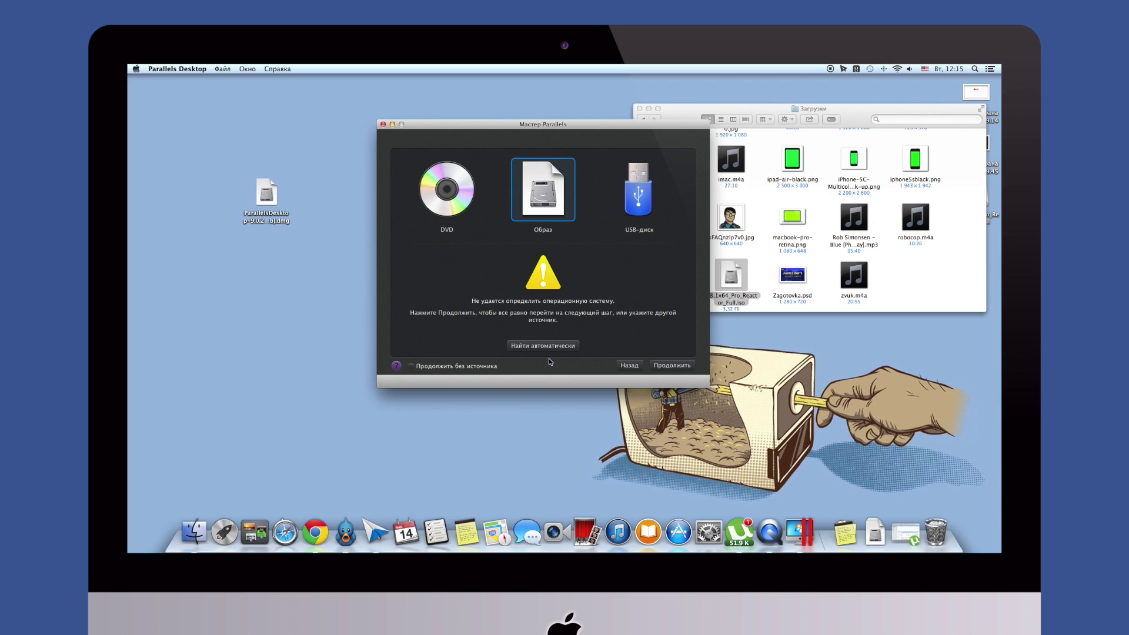
- Set the operating system manually to Windows 8.1 and close the Finder Downloads window
click(668, 365)
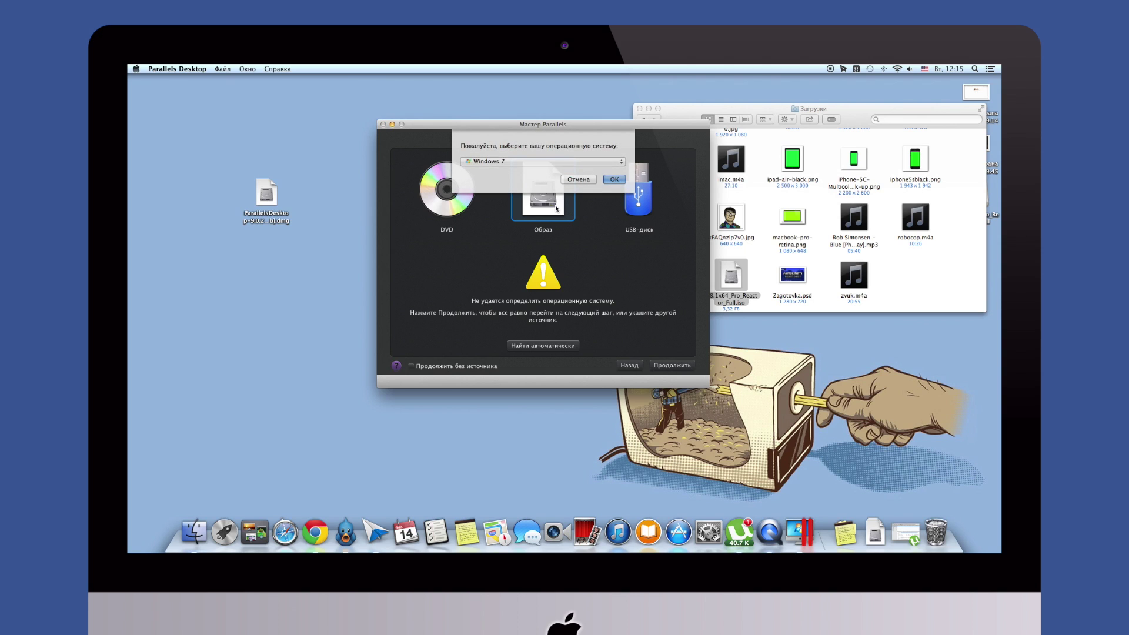
click(534, 161)
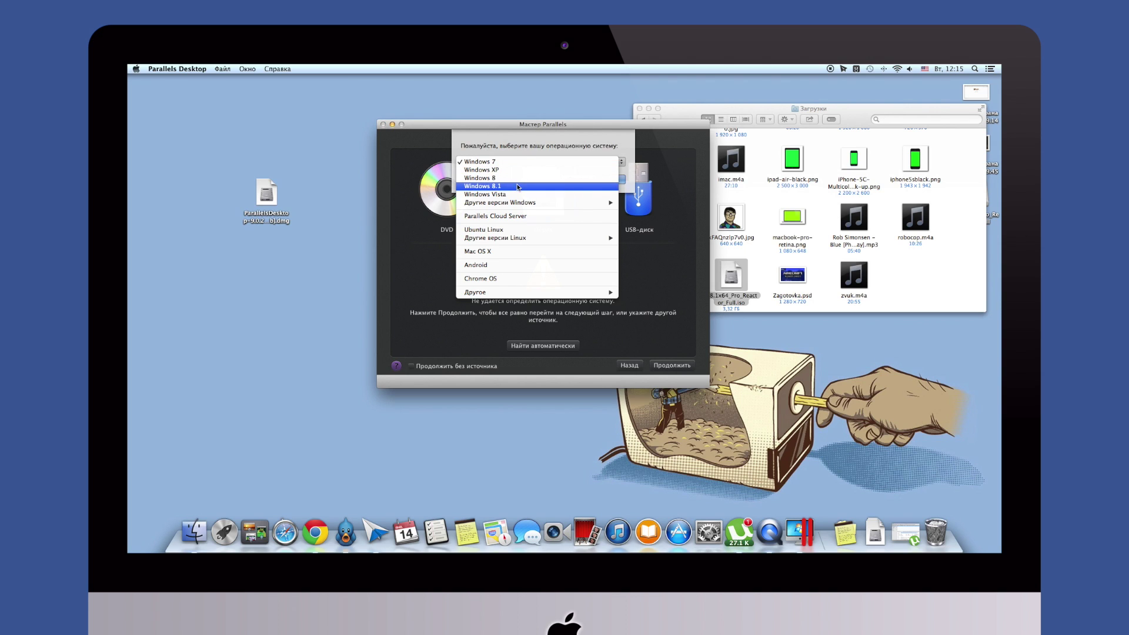
click(517, 187)
click(613, 180)
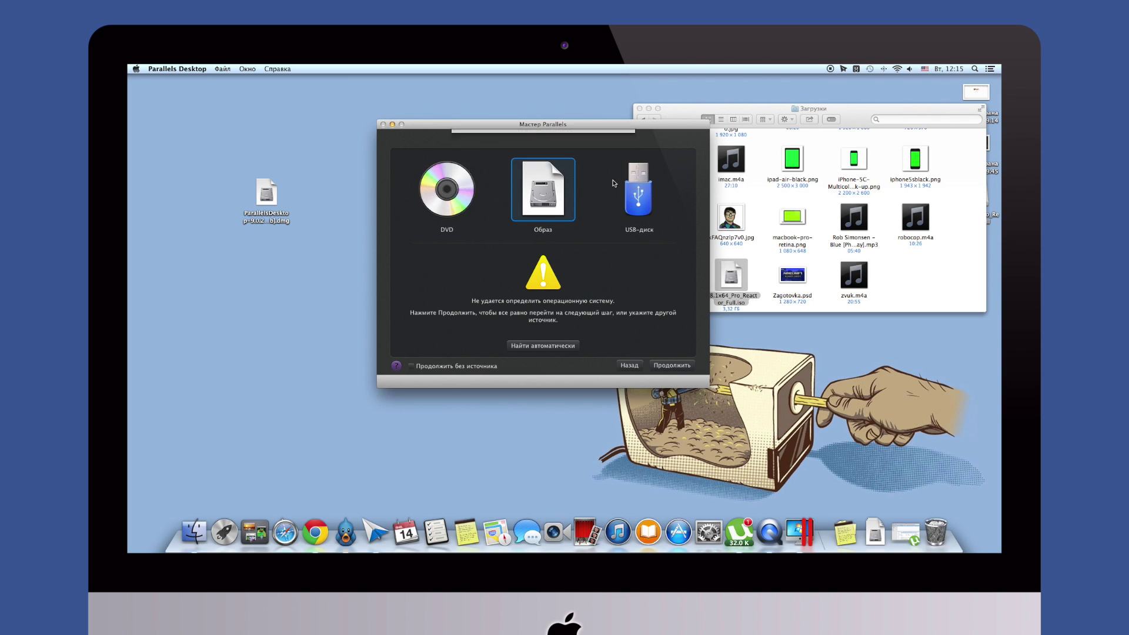
click(640, 108)
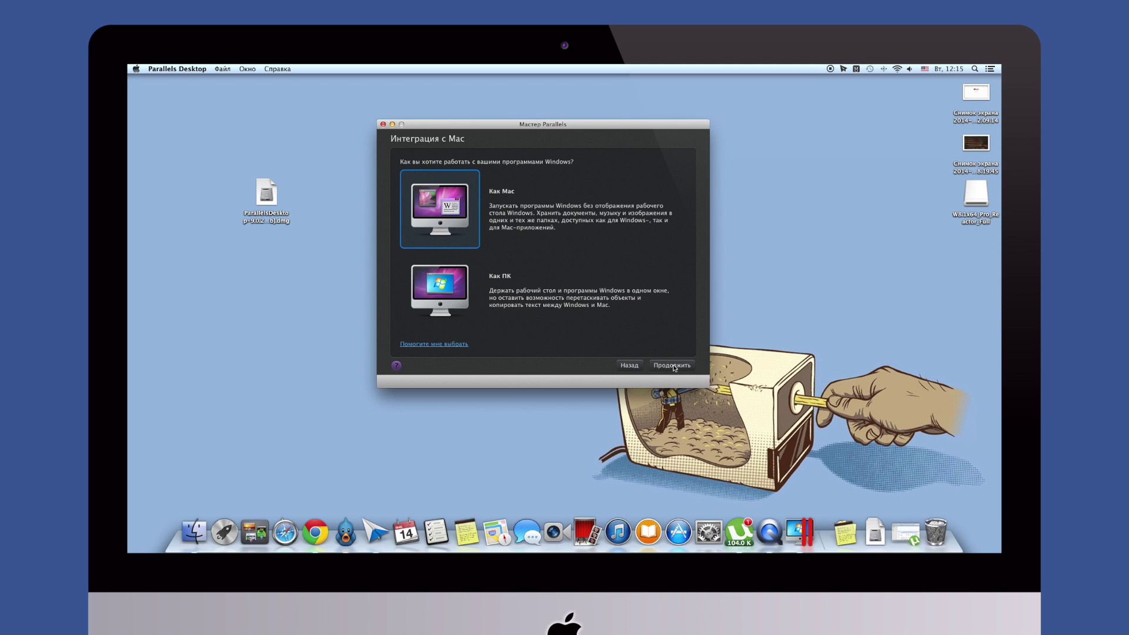
- Pick the Windows 7-style look and continue to the name and location page
click(672, 365)
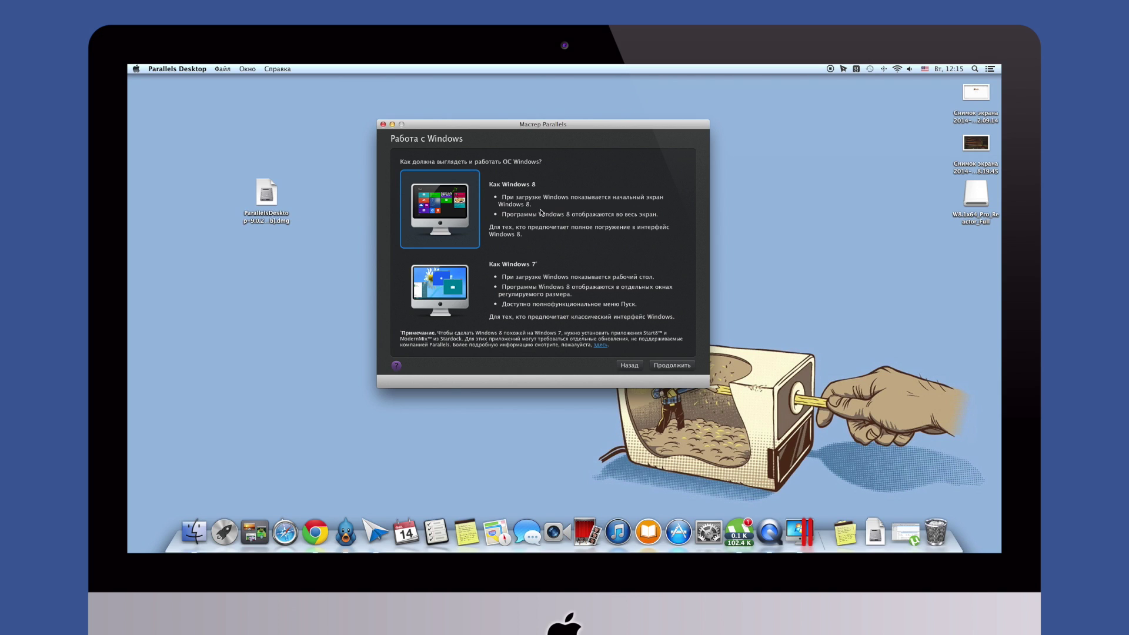
click(679, 366)
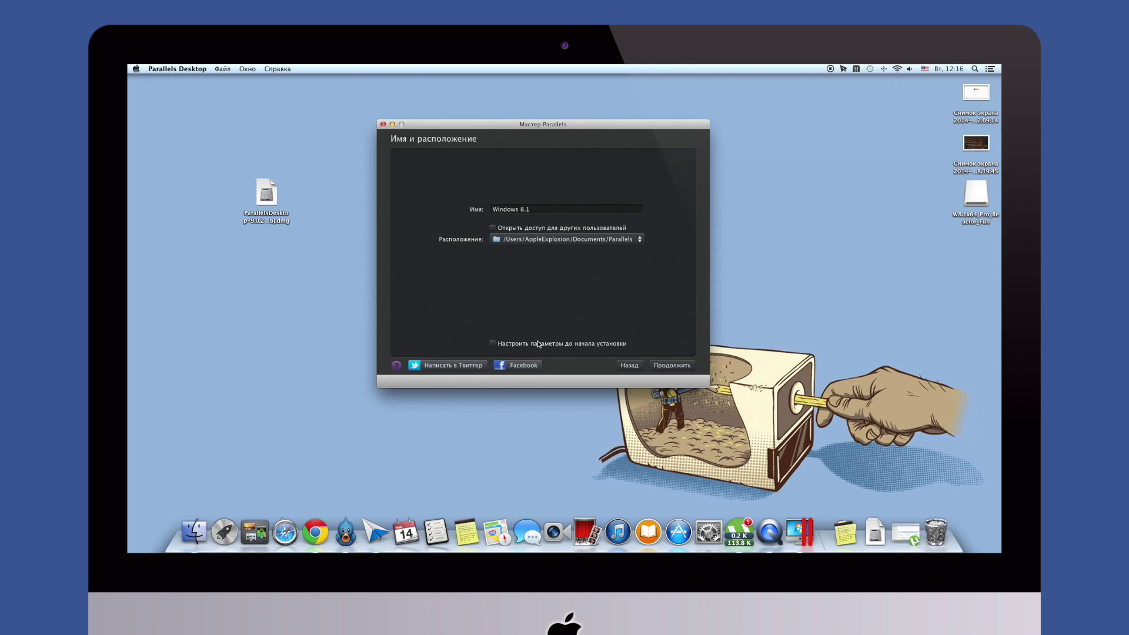
- Create the machine and give it 4096 MB of memory and 4 processors
click(670, 368)
drag(526, 132, 534, 119)
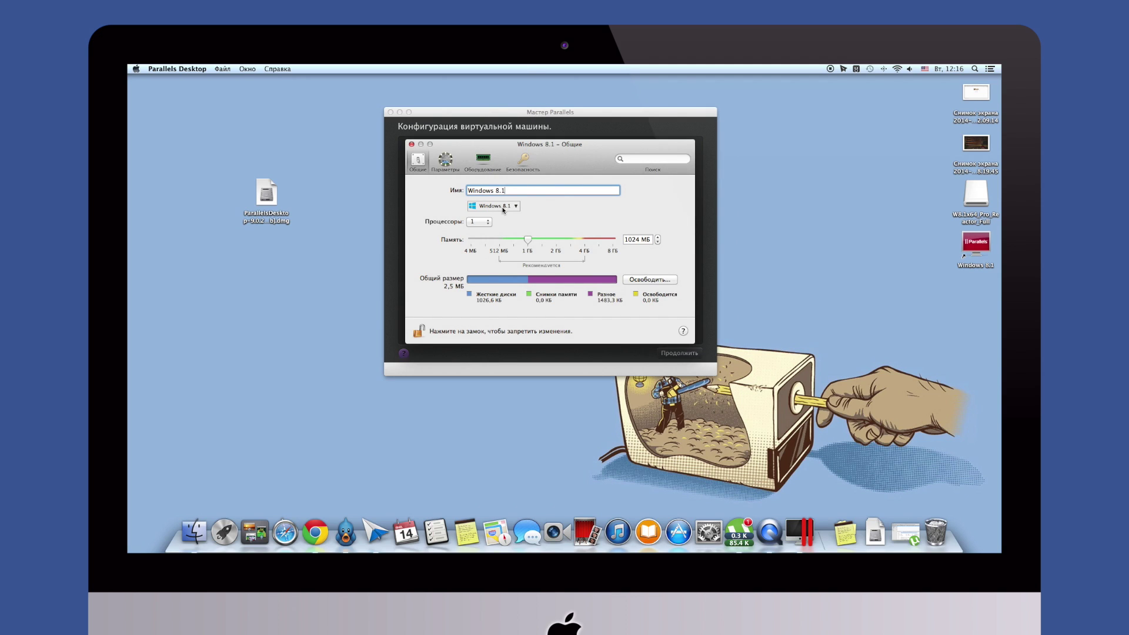
drag(527, 239, 585, 237)
click(480, 222)
click(477, 261)
click(479, 222)
click(479, 222)
- Review the Options settings: startup, optimization, sharing, applications, Coherence and full screen
click(445, 160)
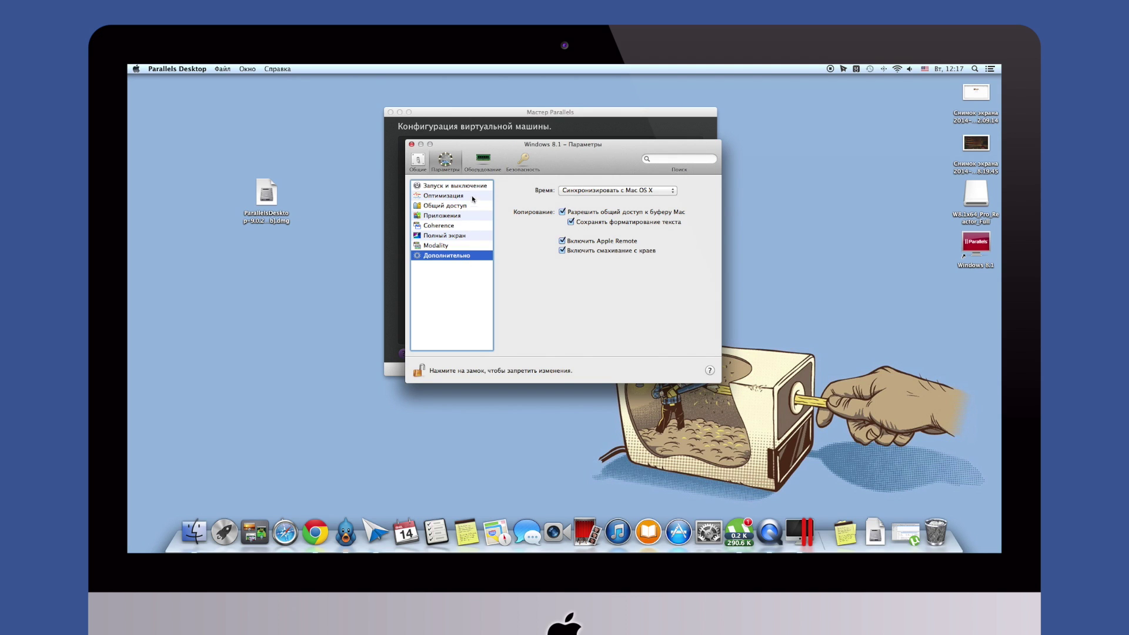
click(464, 185)
click(464, 195)
click(468, 205)
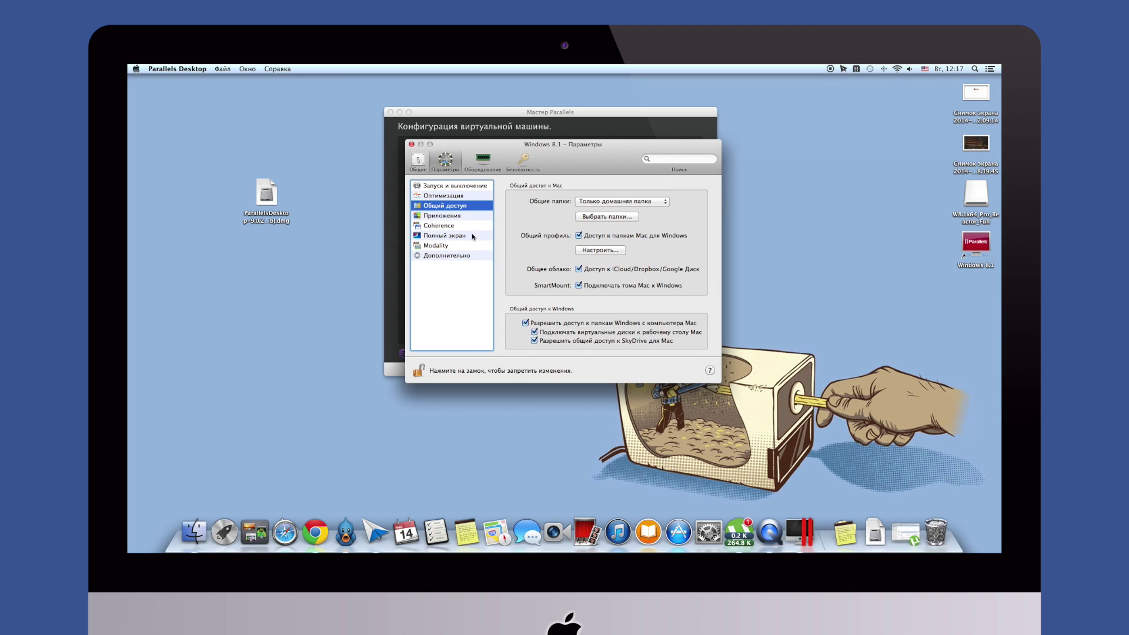
click(456, 216)
click(453, 226)
click(450, 236)
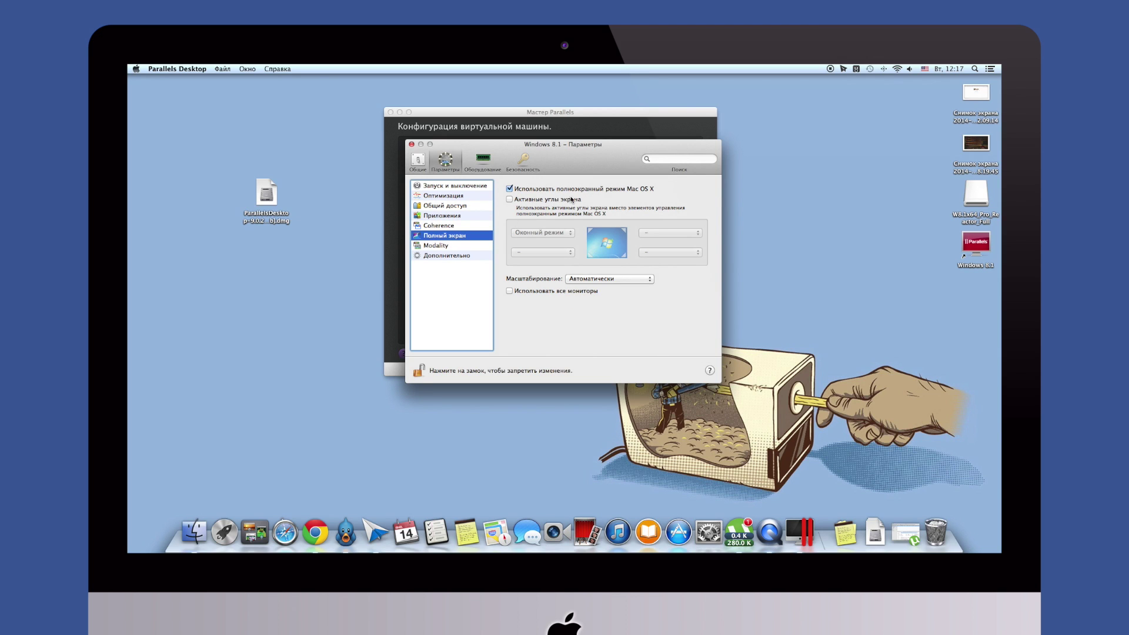
- Review the Hardware boot order, sound, network, hard disk and CD/DVD settings, then Security
click(483, 160)
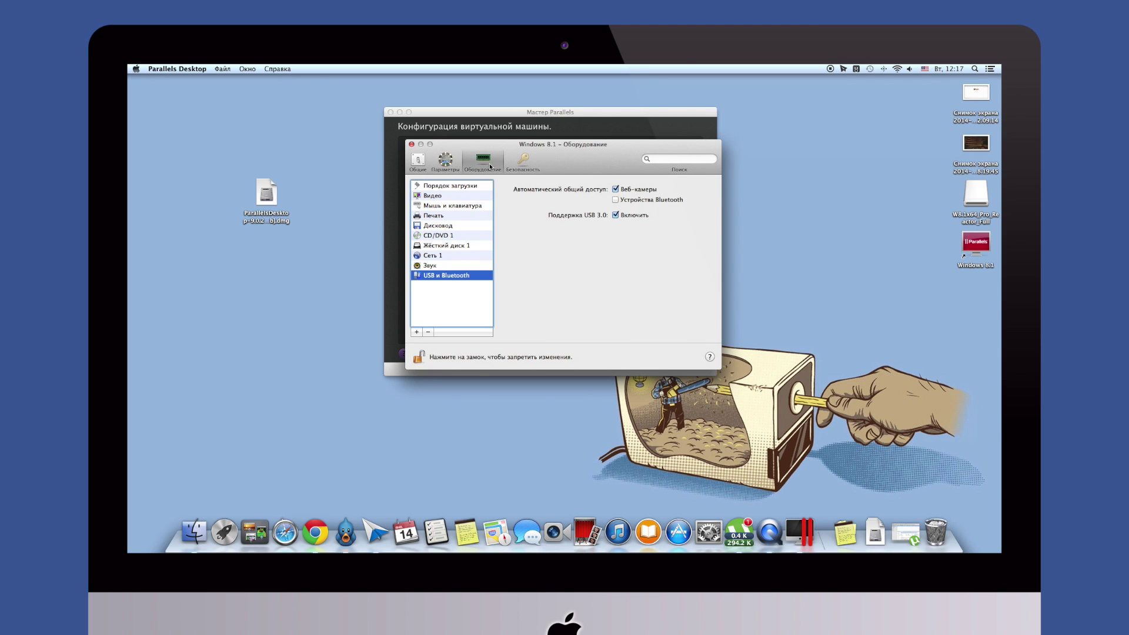
click(465, 186)
click(458, 265)
click(462, 256)
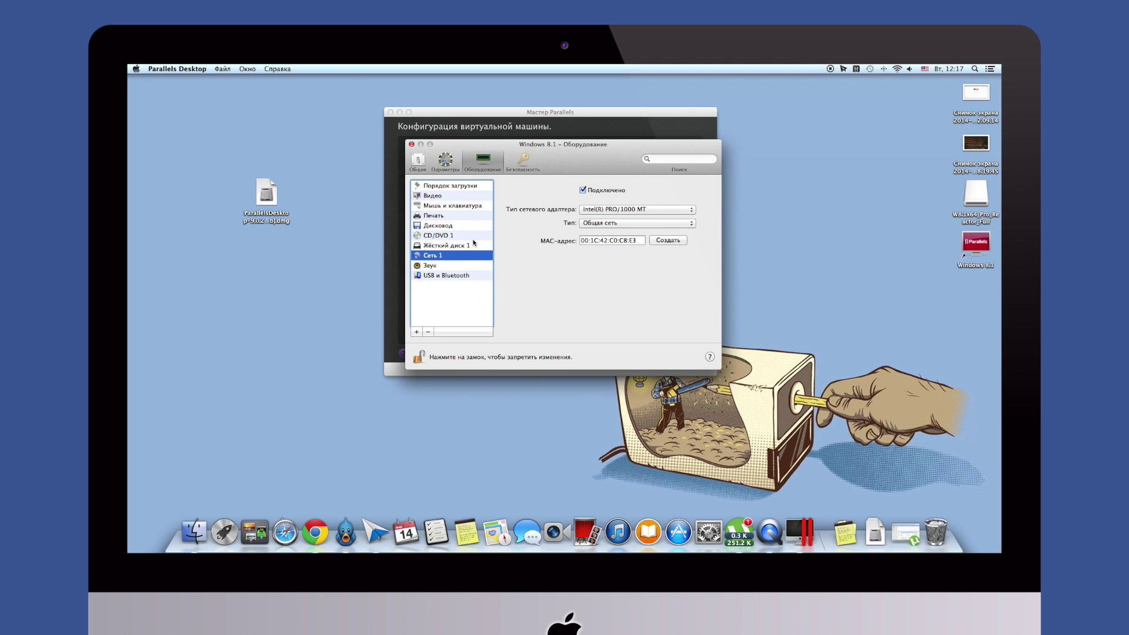
click(474, 242)
click(471, 235)
click(467, 185)
click(520, 164)
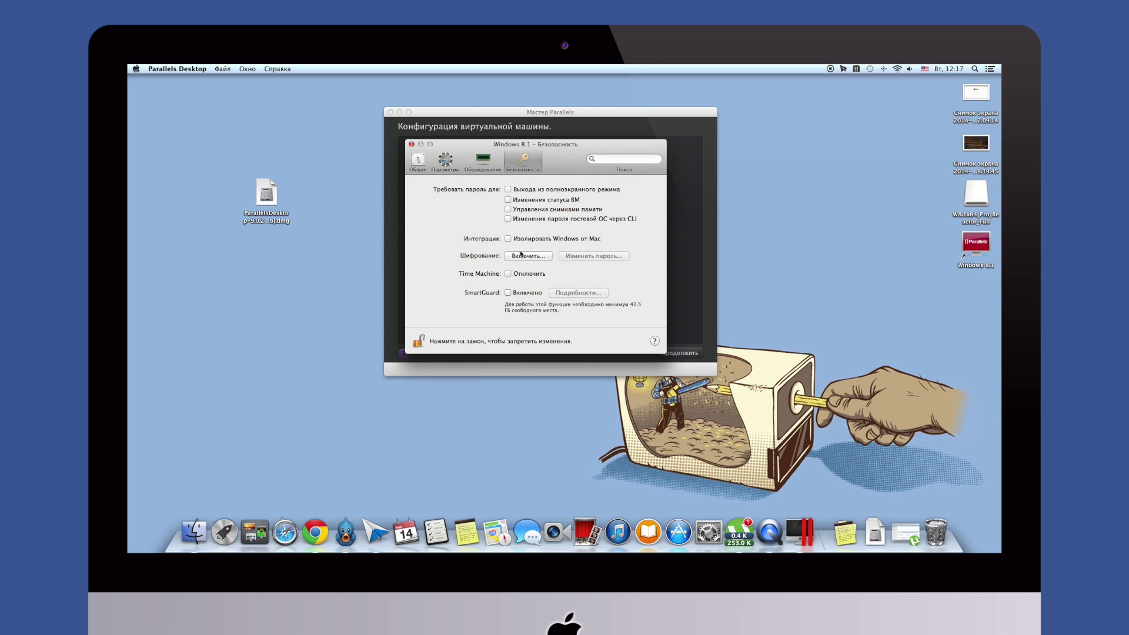
- Try freeing unused disk space, close the settings and start the Windows 8.1 machine
click(418, 160)
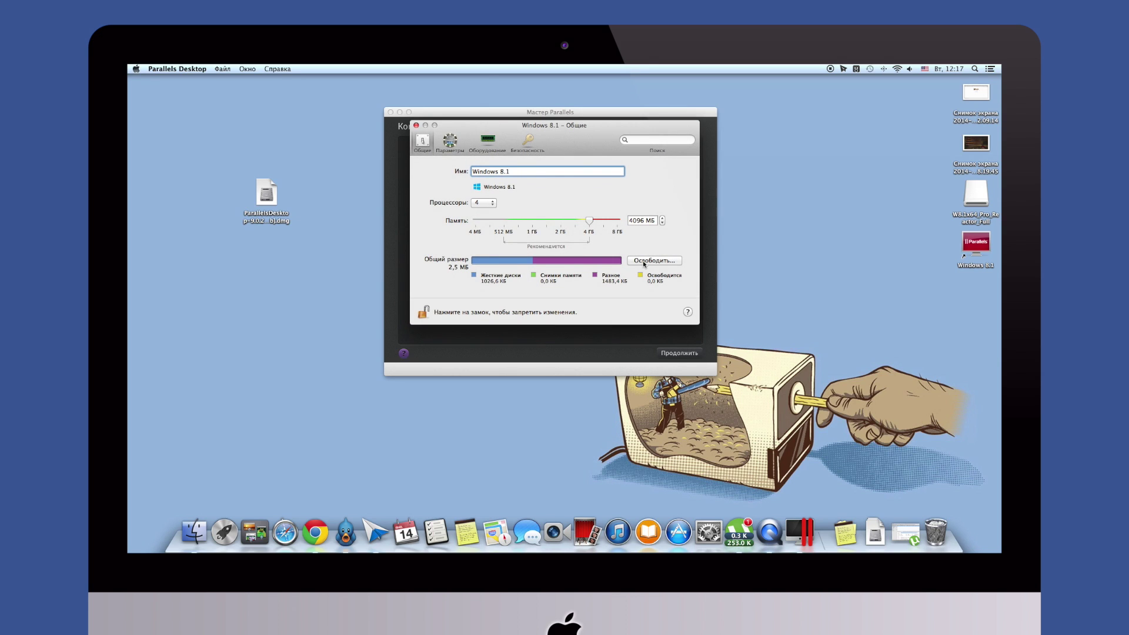
click(643, 261)
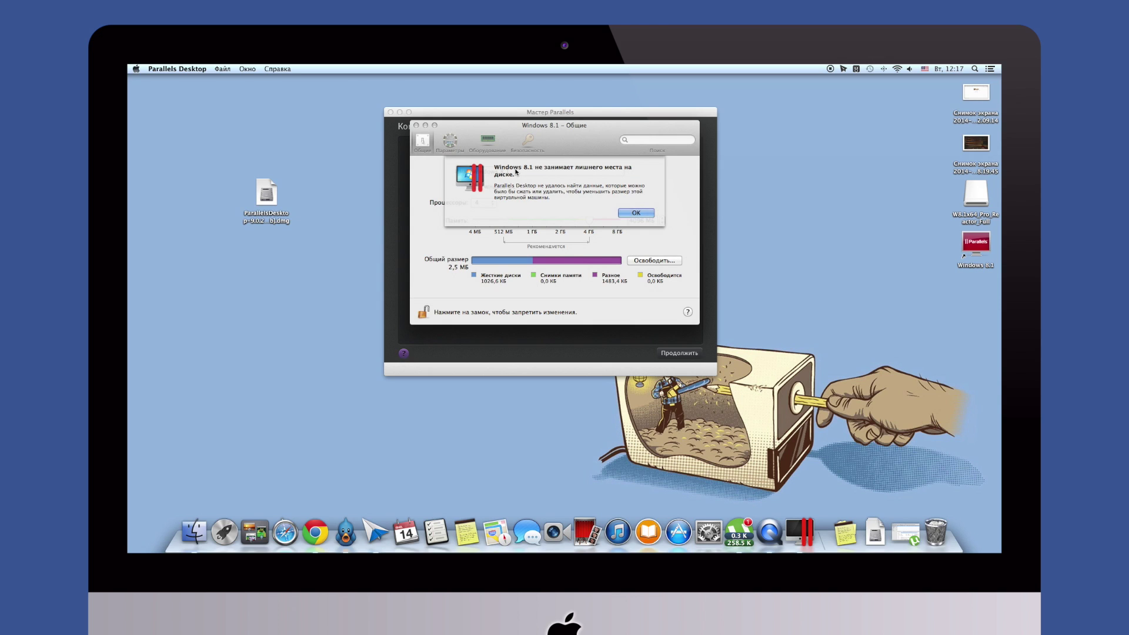
click(633, 212)
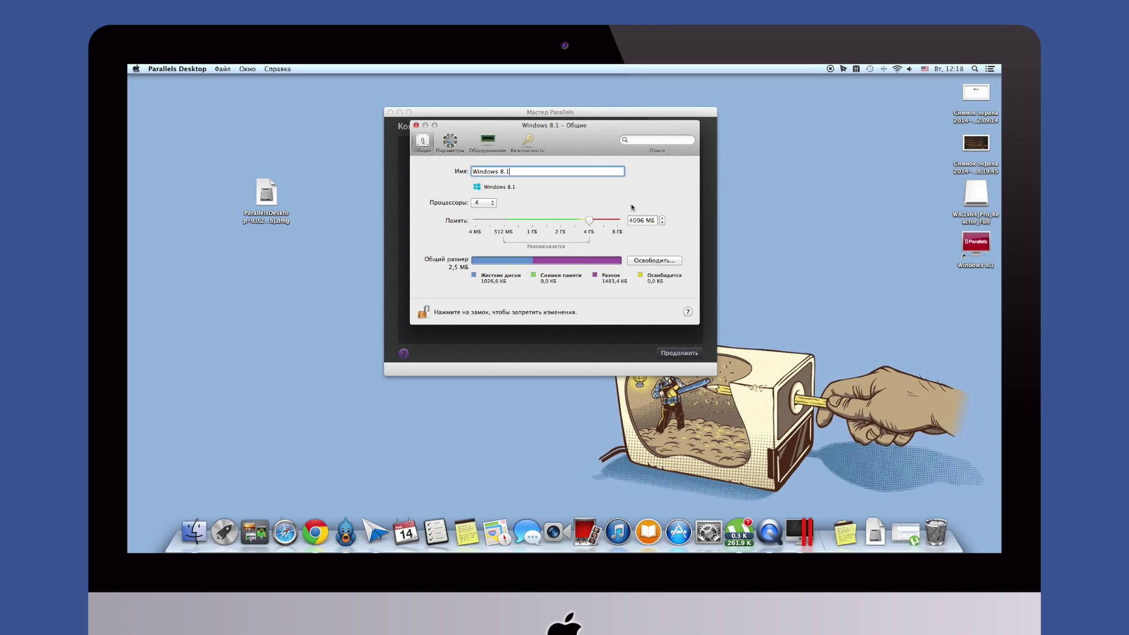
click(415, 125)
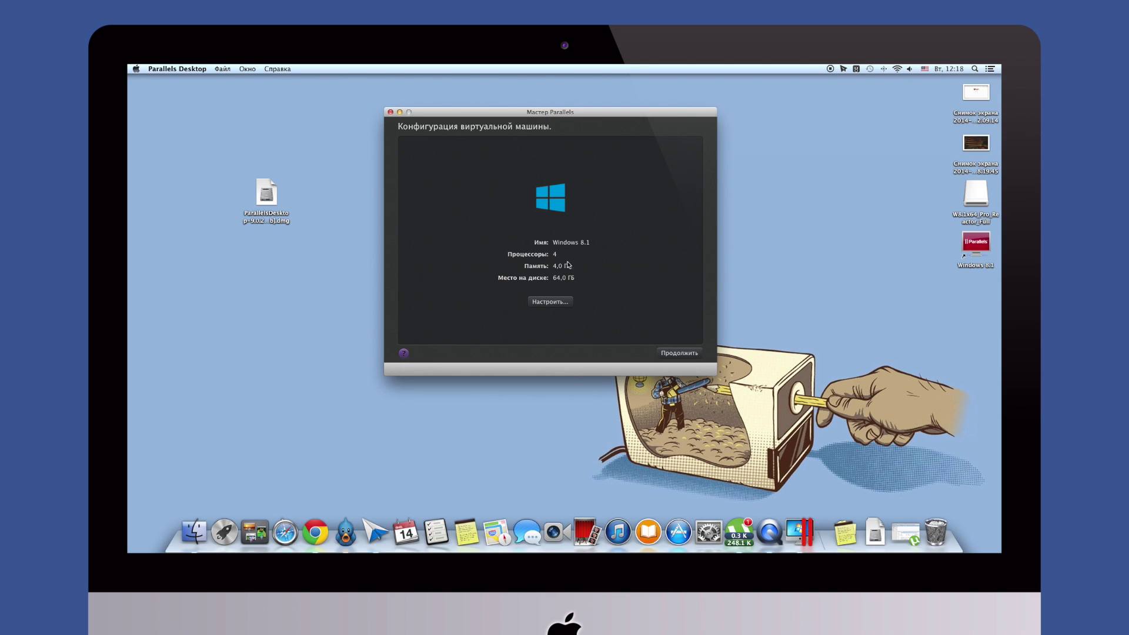
click(692, 355)
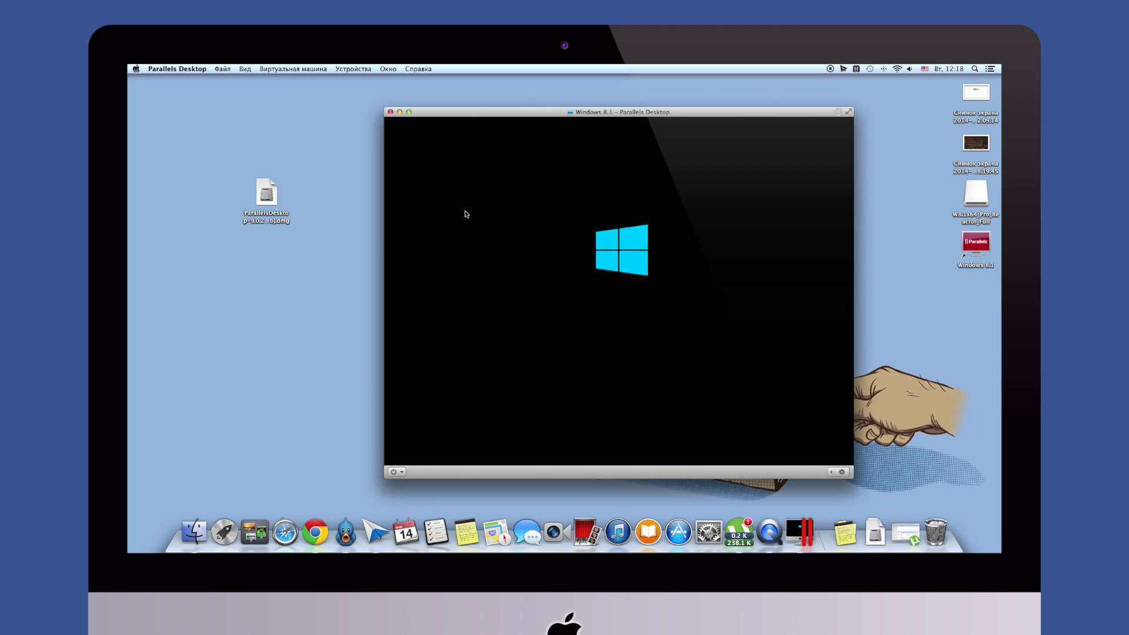
- Run the VM full screen, keep the Russian language and format settings, and continue
drag(568, 115, 533, 110)
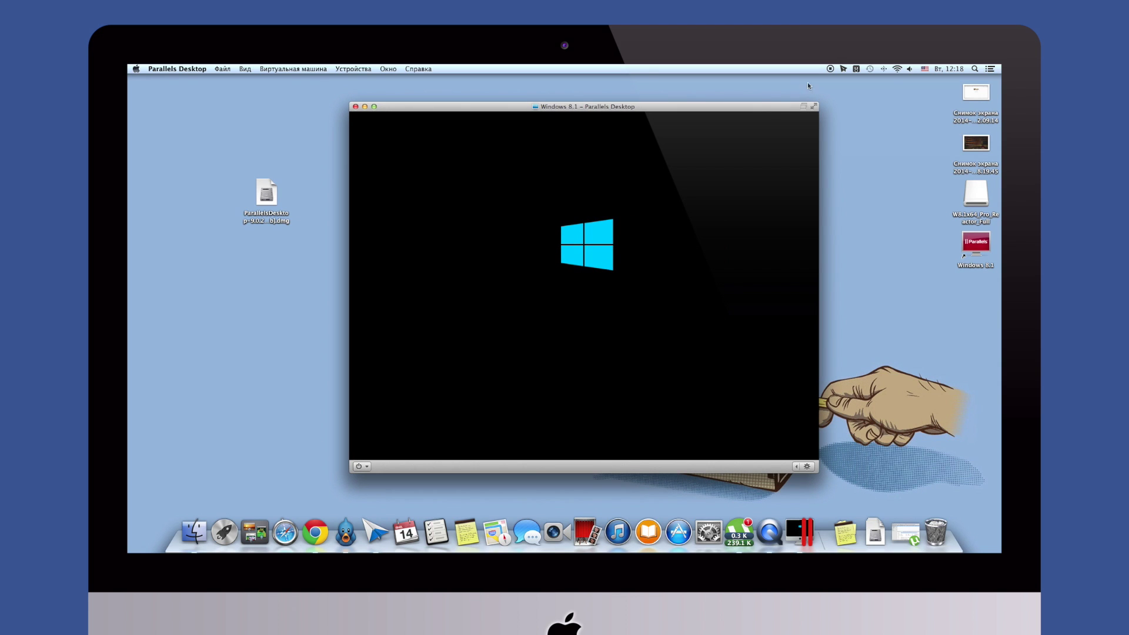
click(814, 107)
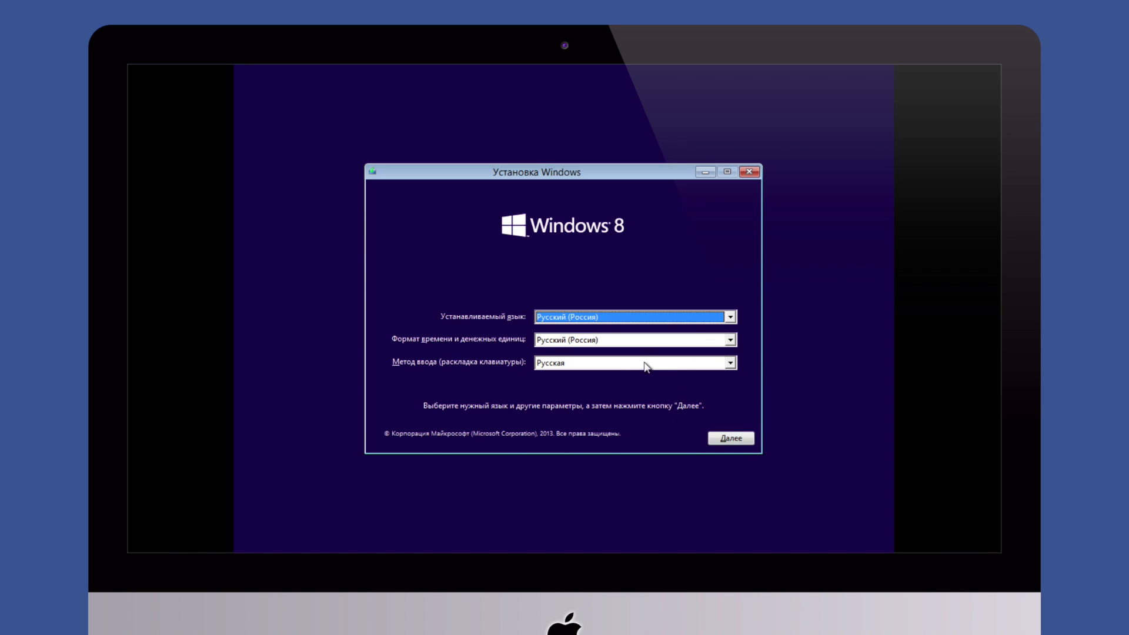
click(573, 341)
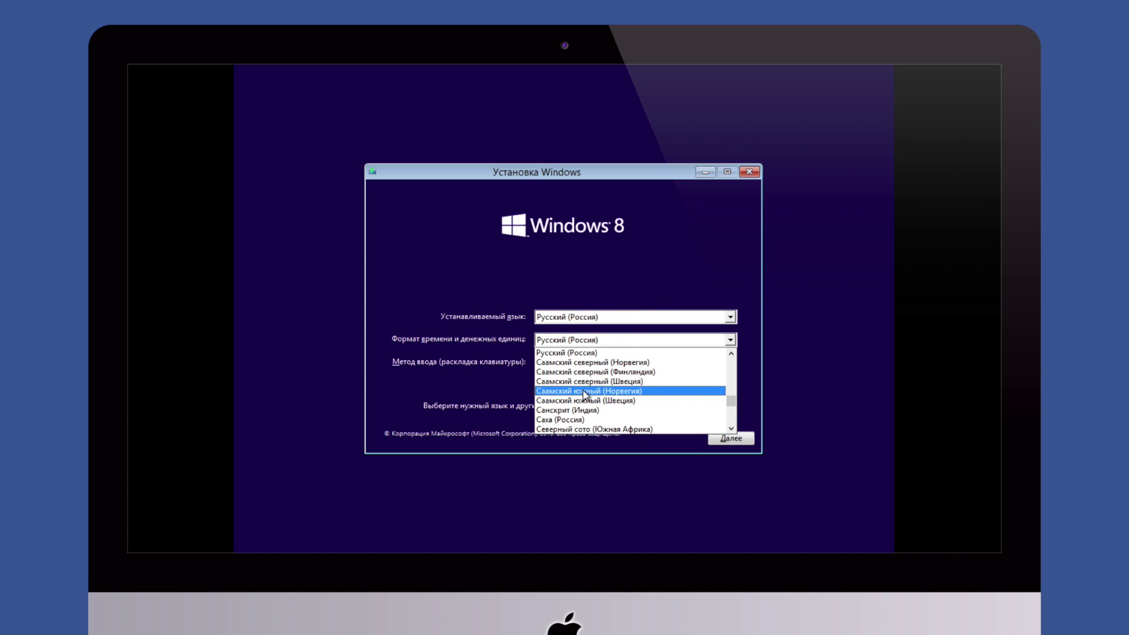
scroll(681, 397, down, 10)
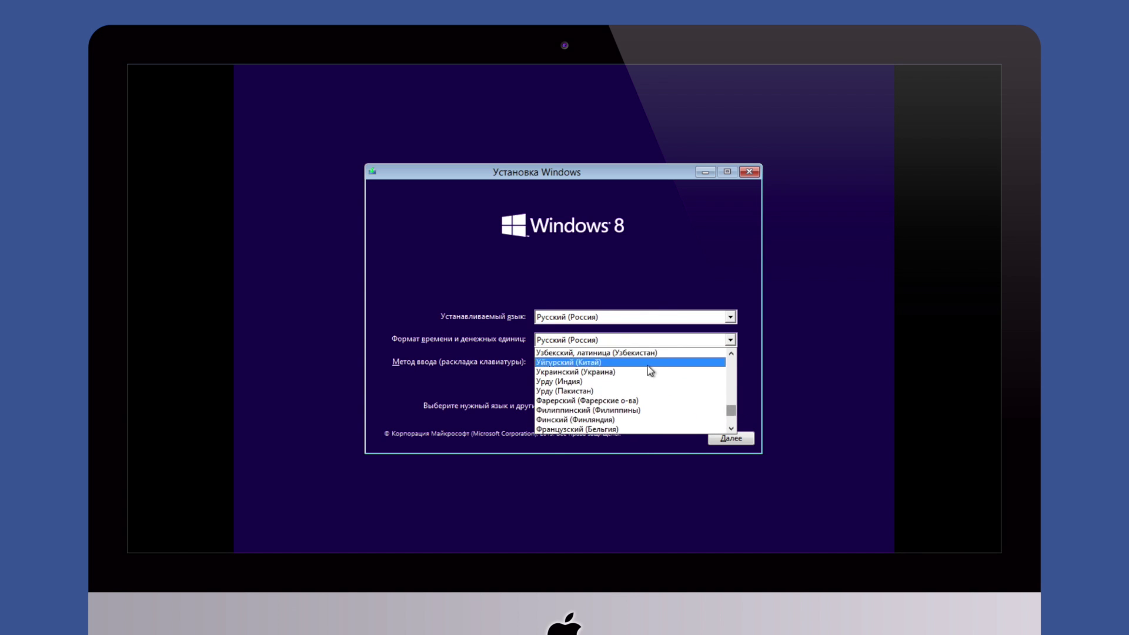
key(Escape)
click(724, 436)
key(Return)
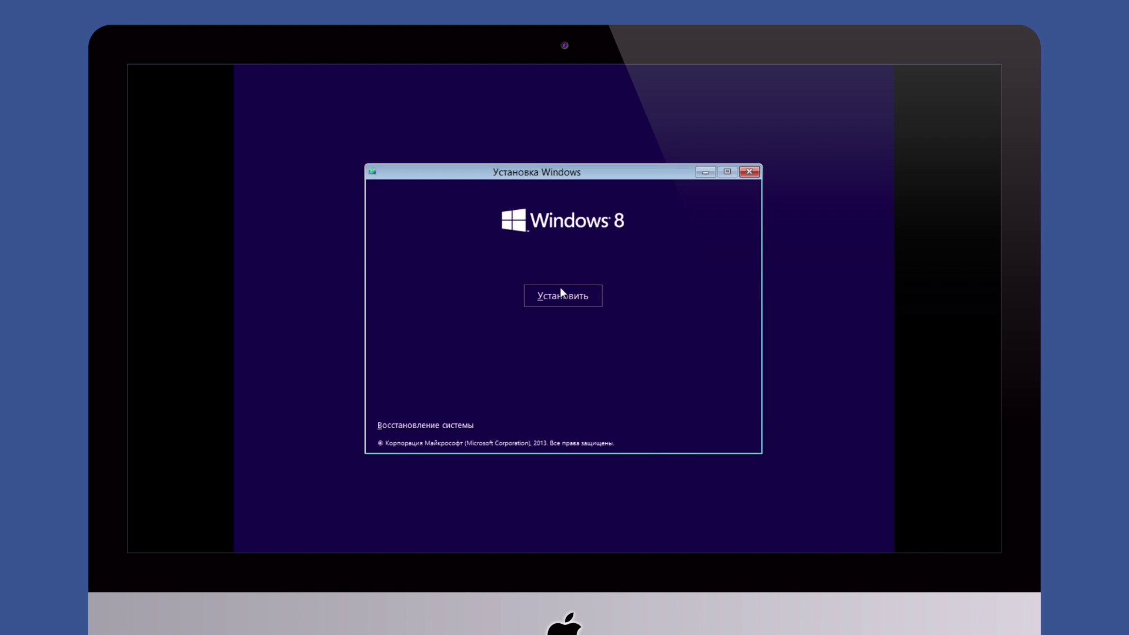
- Begin installing, accept the Windows license terms, and choose the custom (Выборочная) installation
click(559, 290)
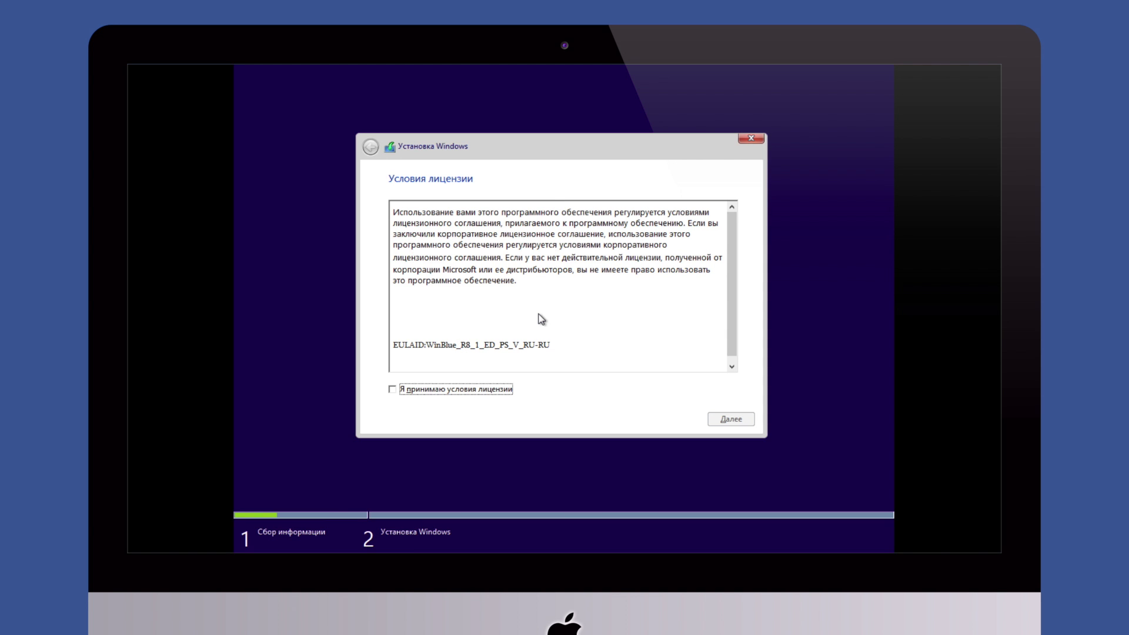
drag(418, 213, 493, 224)
click(582, 240)
click(464, 390)
click(713, 419)
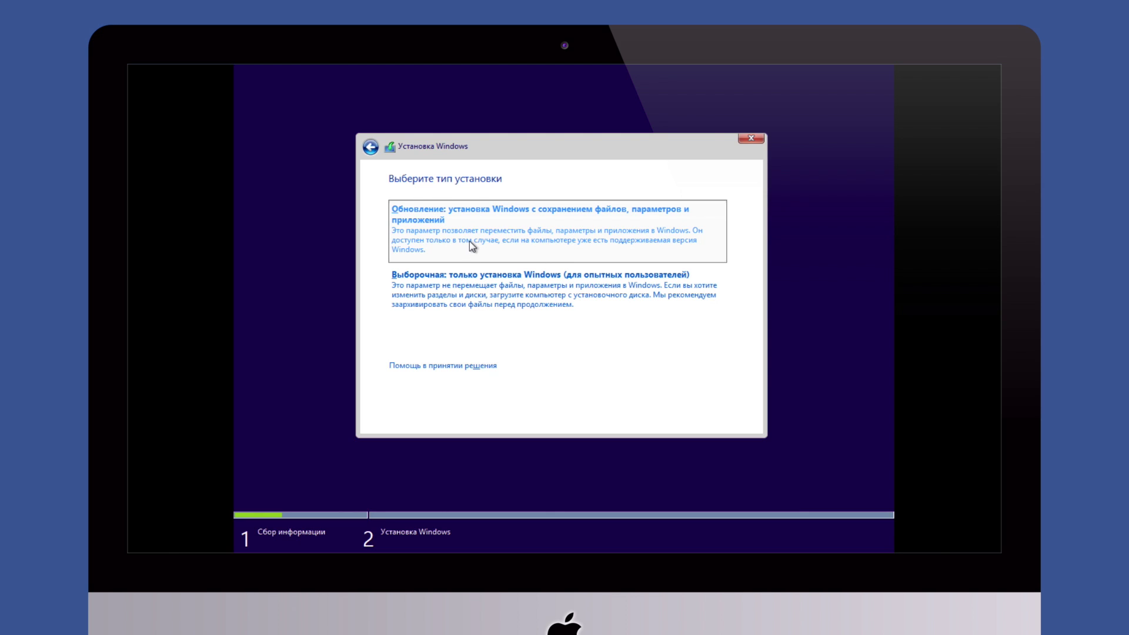
click(493, 288)
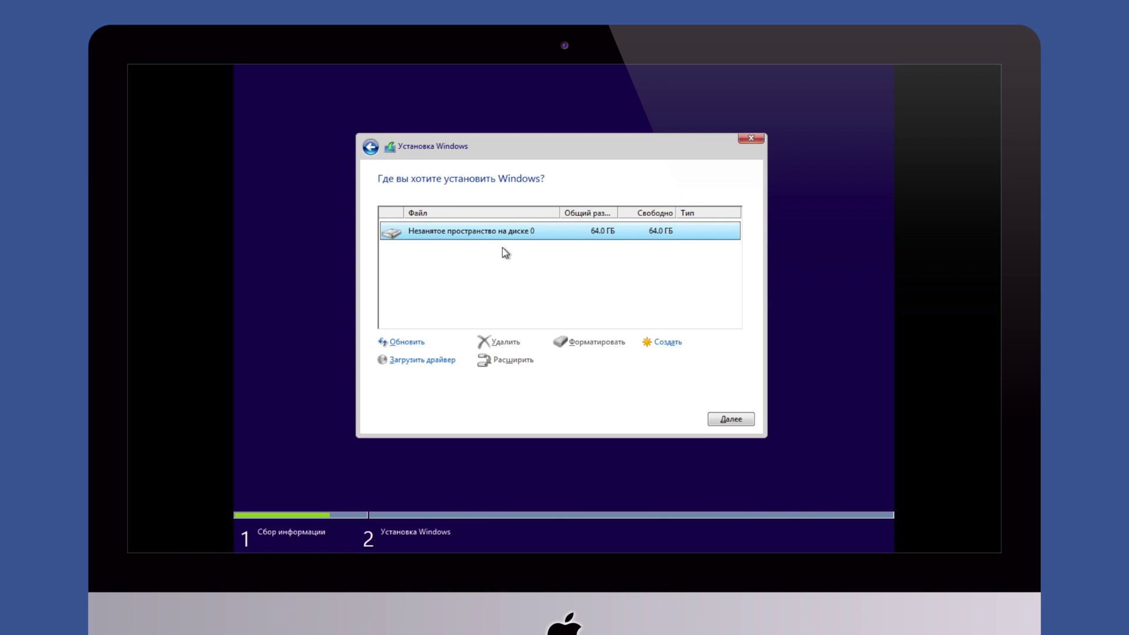
- Install Windows onto the 64 GB unallocated disk
click(729, 419)
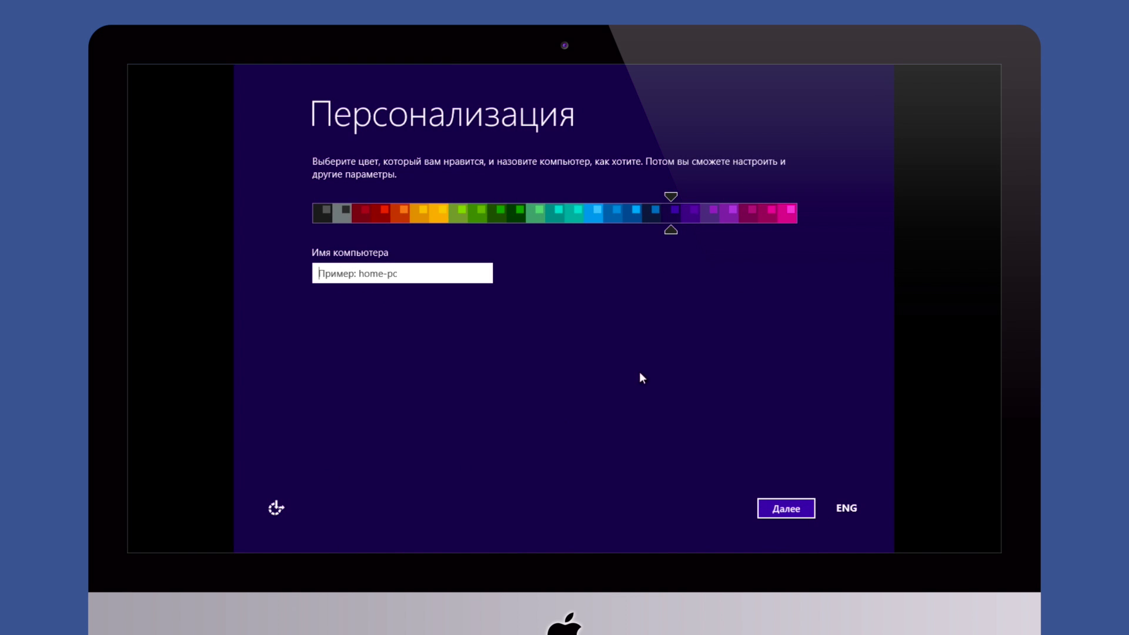
- Name the computer AppleMacBook and continue to the account step
click(845, 508)
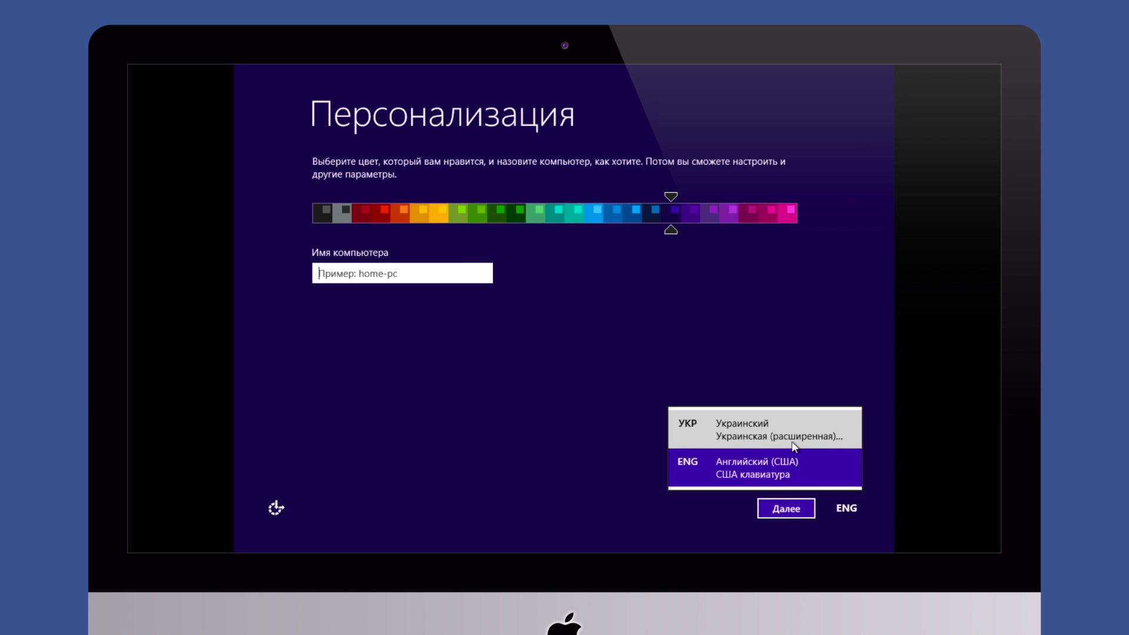
click(842, 509)
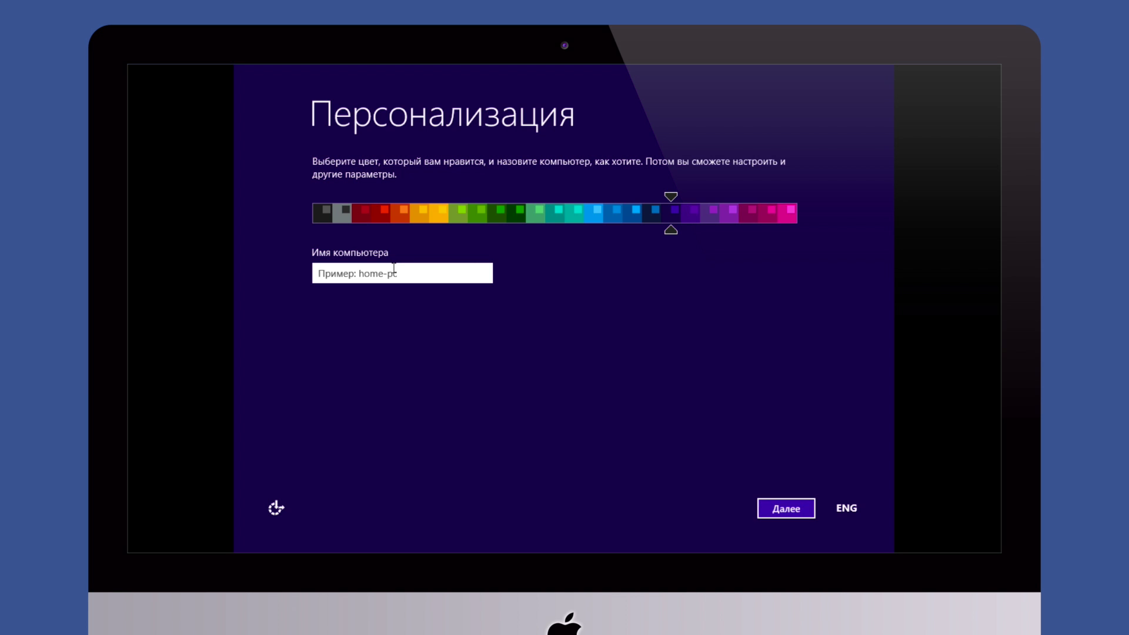
text(AppleMacBook)
click(786, 510)
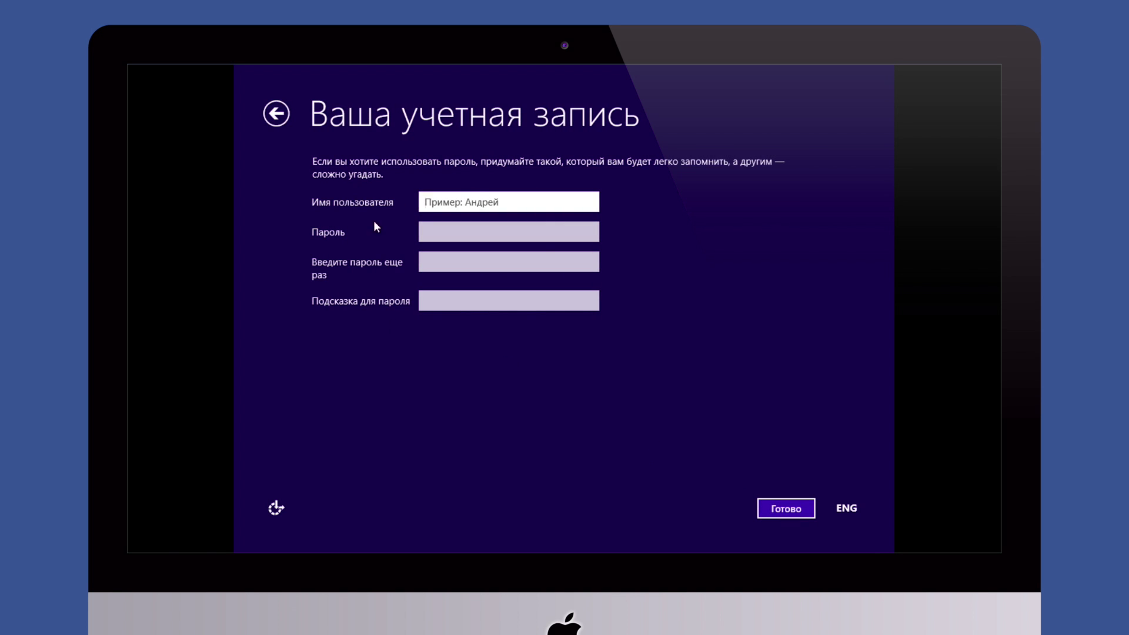
- Enter the account's user name in Cyrillic after switching the input language to Ukrainian
text(Cfif)
key(BackSpace)
key(BackSpace)
key(BackSpace)
key(BackSpace)
text(cf)
key(BackSpace)
key(BackSpace)
key(super+space)
click(779, 419)
text(Саша)
- Leave the password, confirmation and hint fields blank and finish creating the account
click(466, 229)
click(459, 261)
click(453, 299)
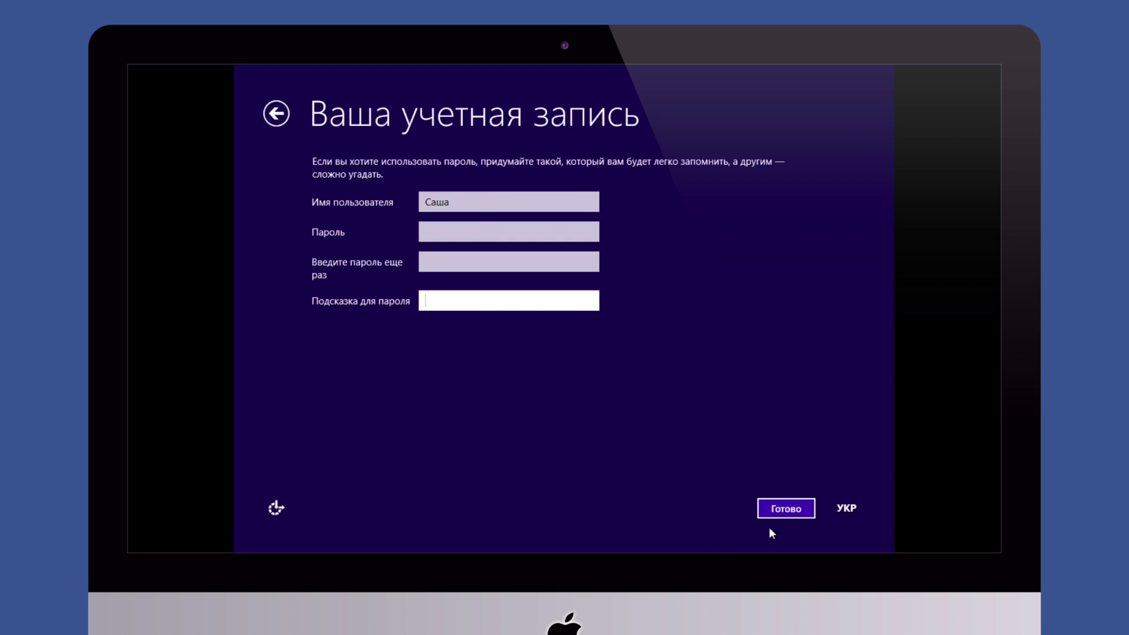
click(781, 515)
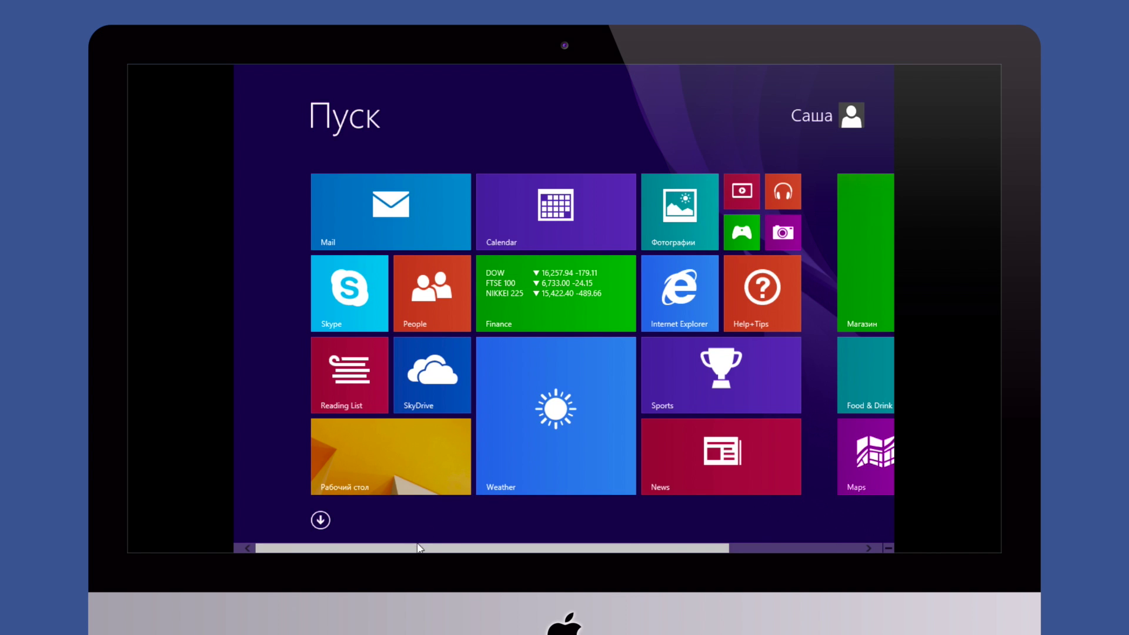
- Browse the Start screen and Apps list, then open the Рабочий стол tile to reach the desktop
drag(423, 548, 527, 544)
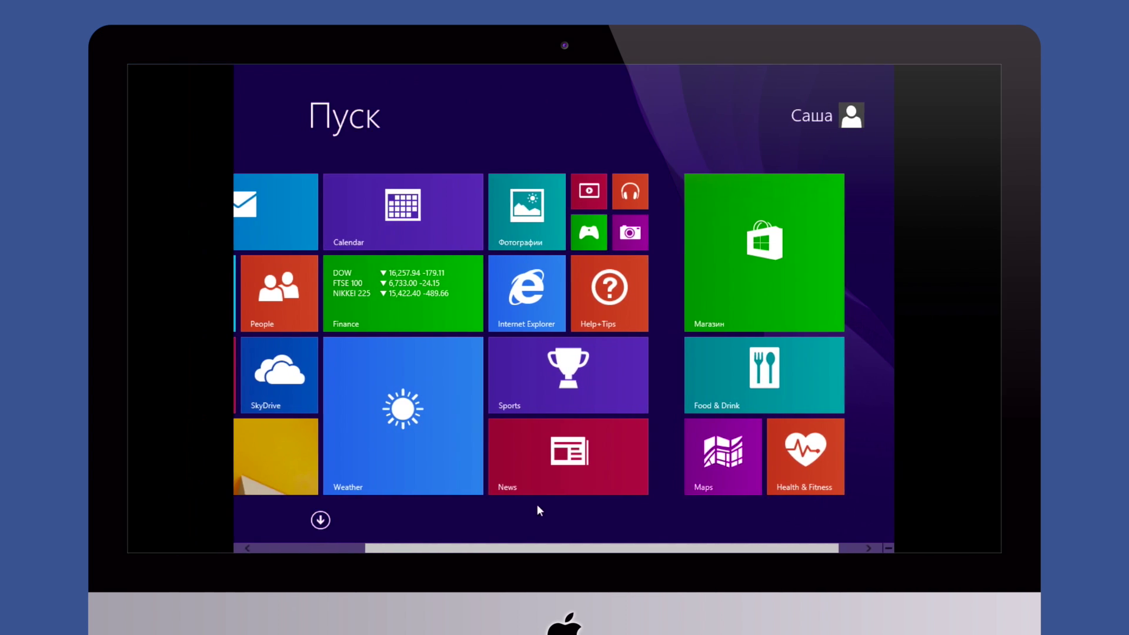
scroll(368, 505, up, 3)
scroll(368, 506, down, 3)
scroll(536, 506, up, 3)
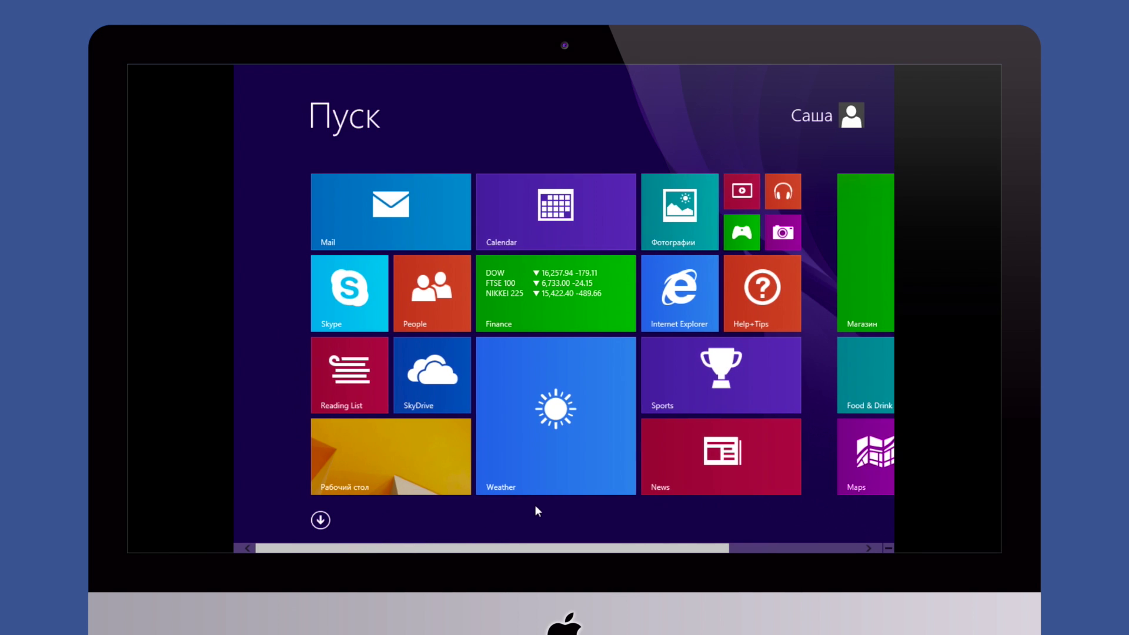
click(321, 519)
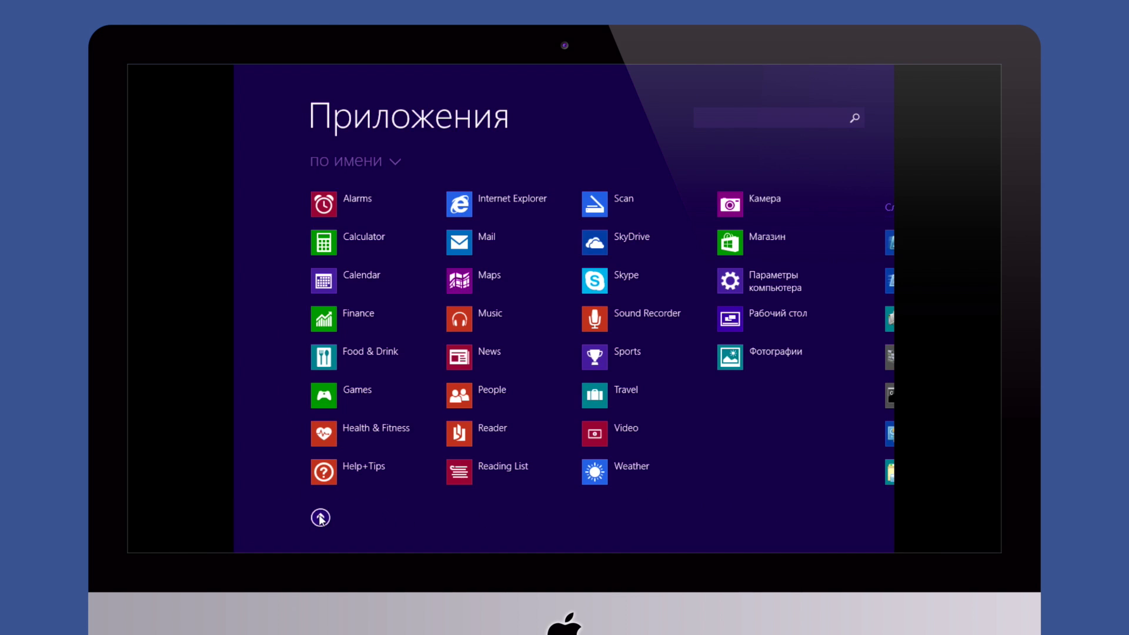
click(321, 519)
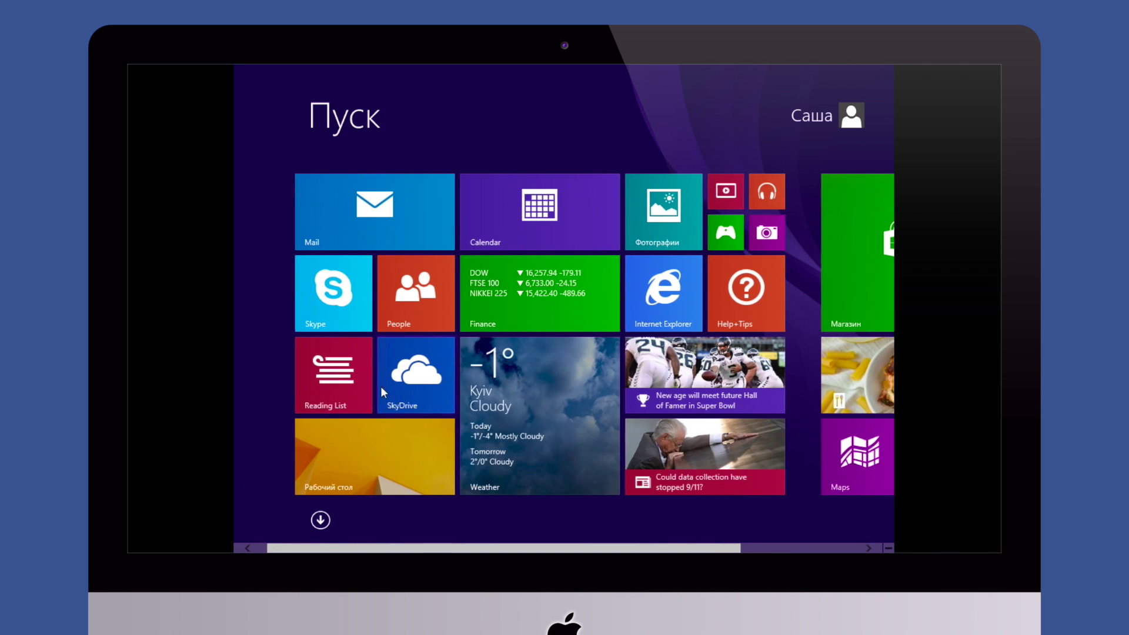
click(370, 452)
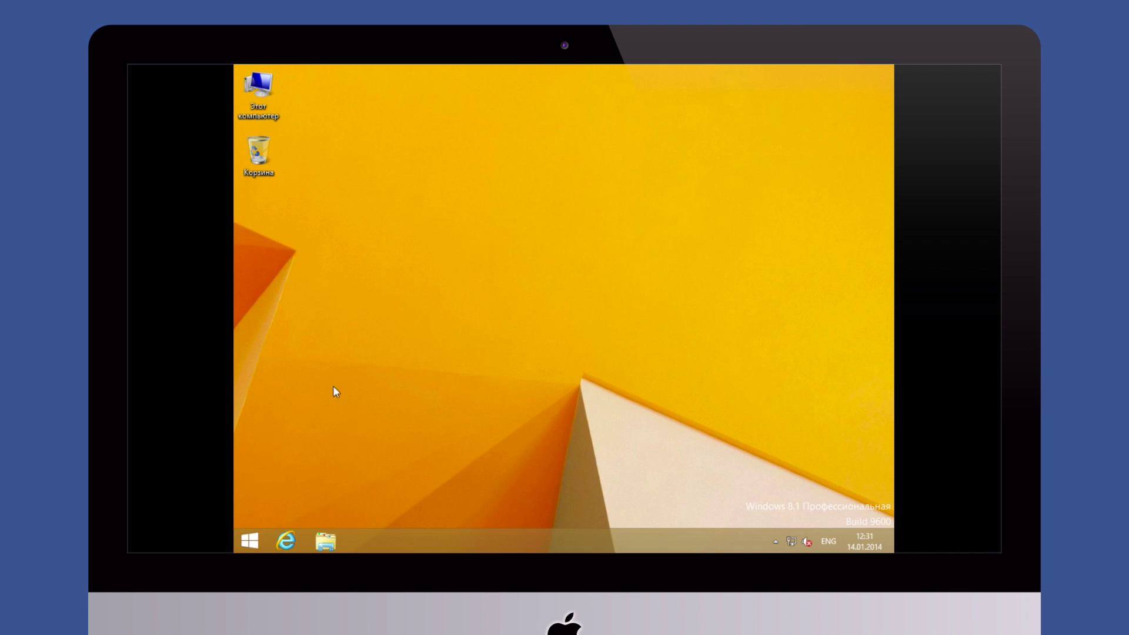
mouse_move(570, 69)
mouse_down()
mouse_move(567, 144)
mouse_move(559, 71)
mouse_up()
- Open Этот компьютер maximized to full screen
double_click(271, 88)
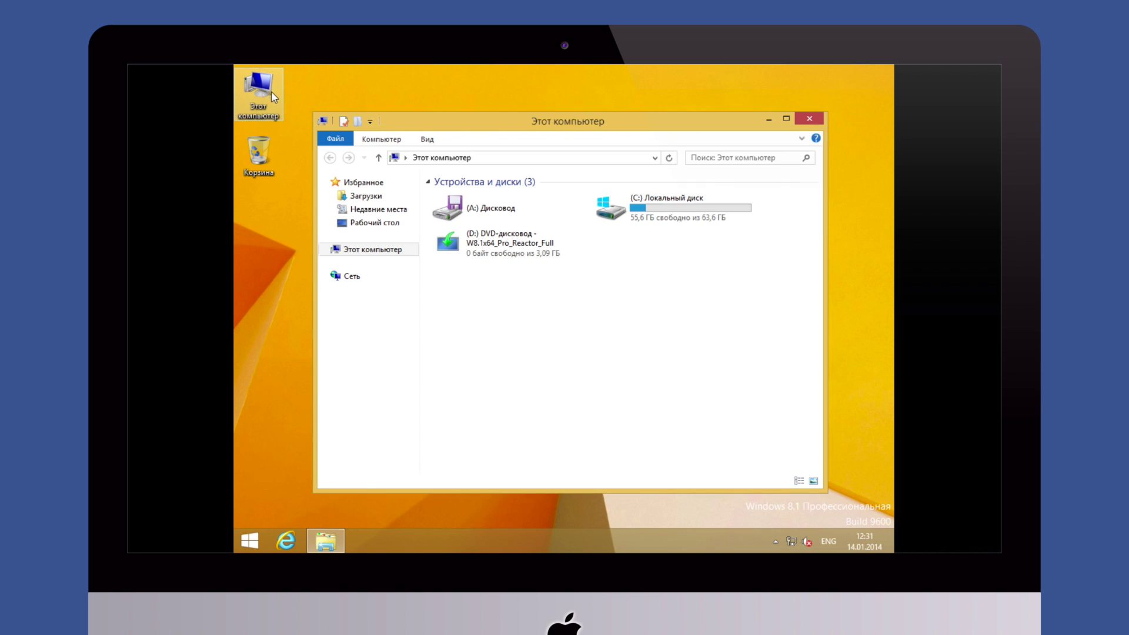
drag(421, 121, 413, 72)
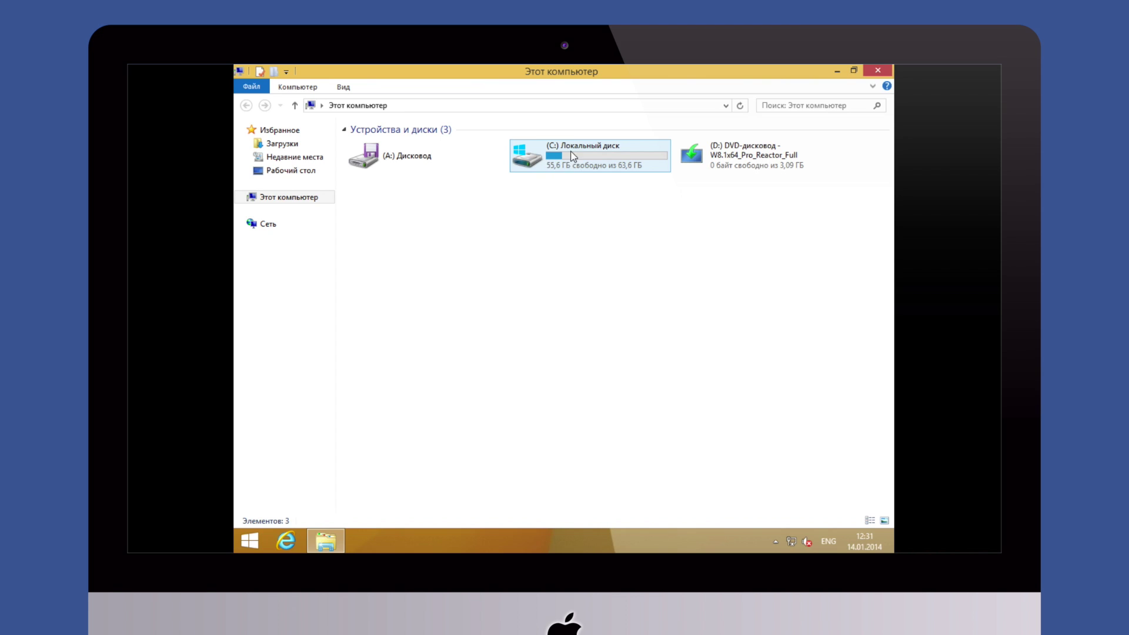
drag(552, 216, 580, 130)
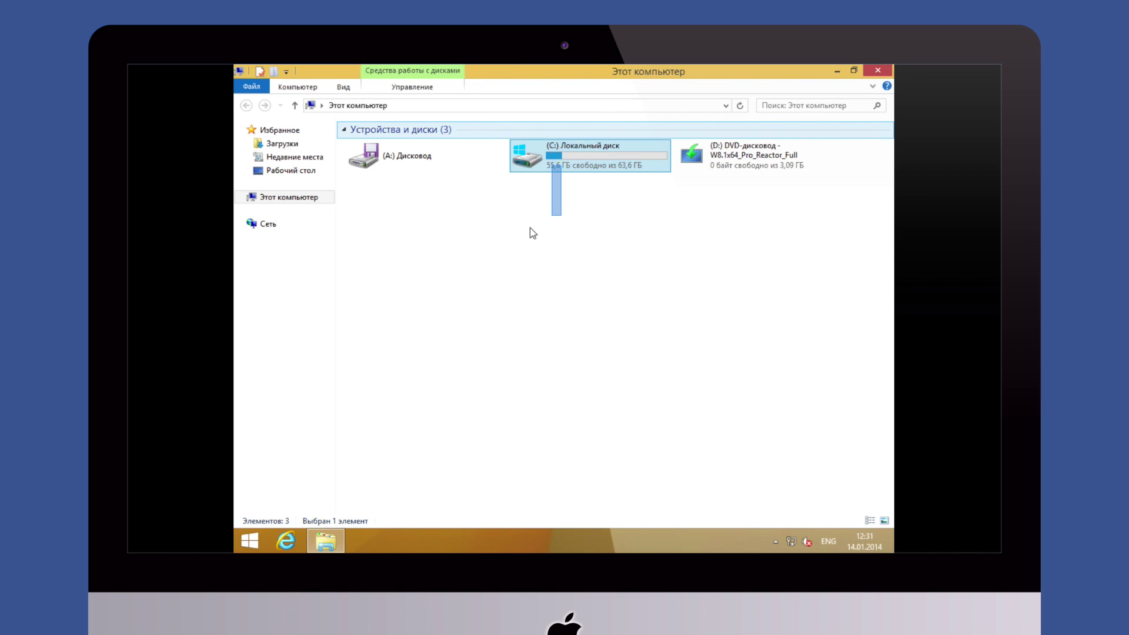
drag(533, 234, 521, 248)
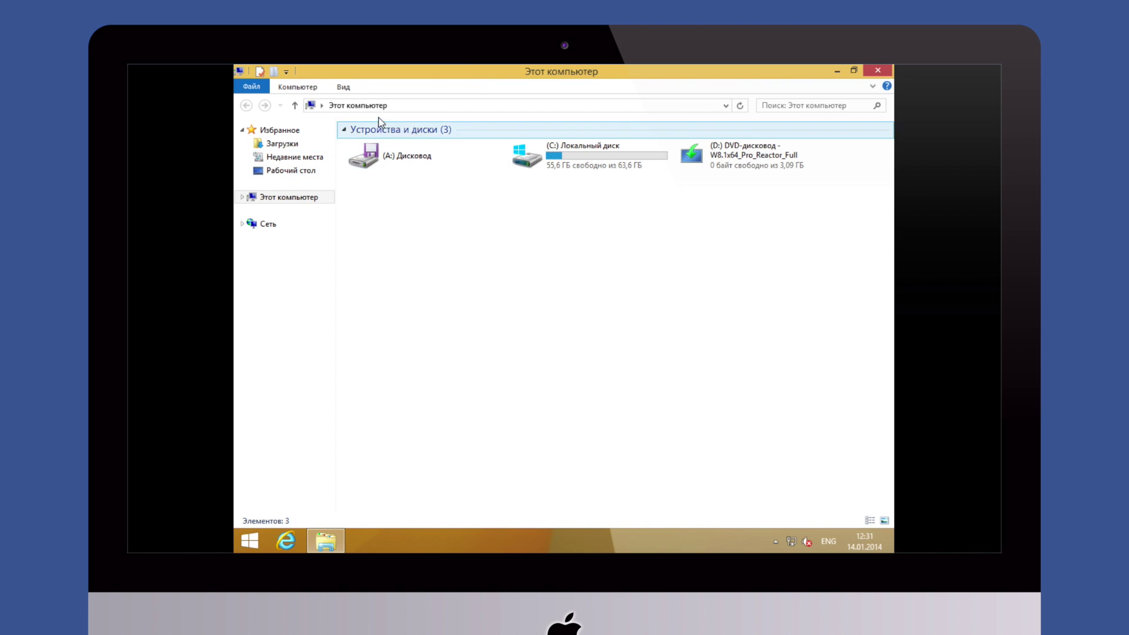
- Open Свойства системы showing 4,00 ГБ RAM, then restore and shift the Система window left
click(294, 87)
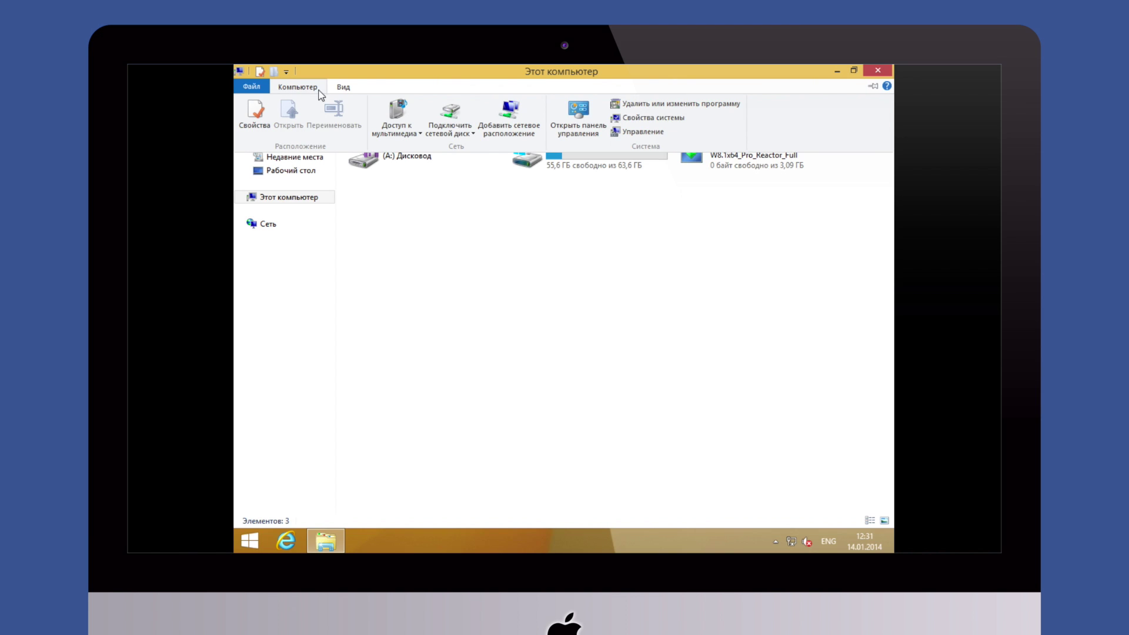
click(654, 122)
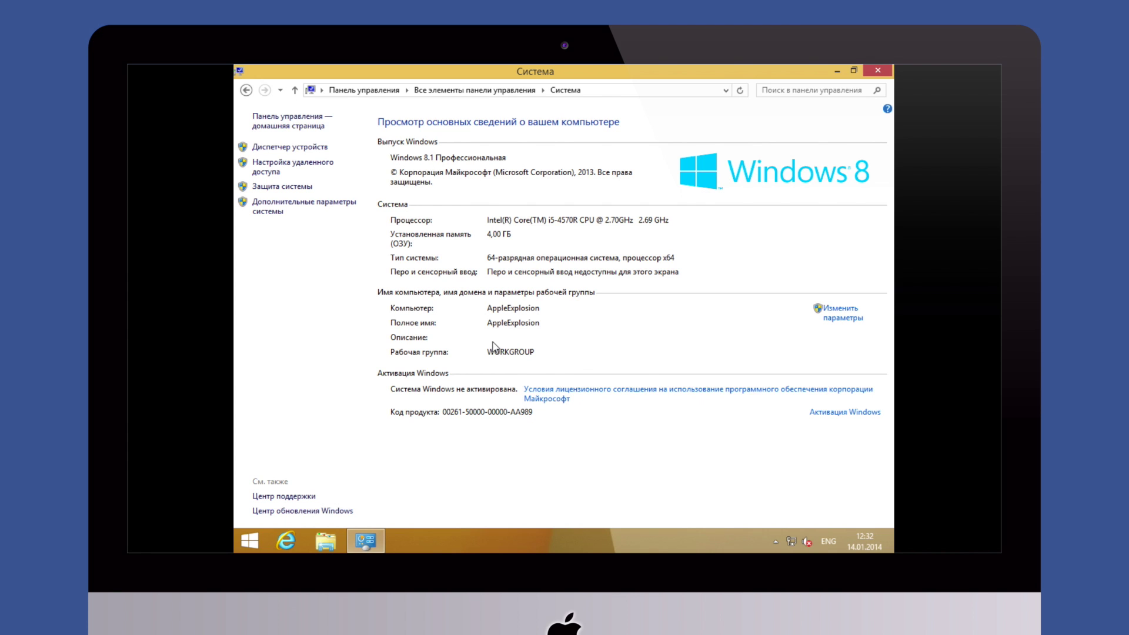
double_click(685, 72)
drag(667, 100, 619, 111)
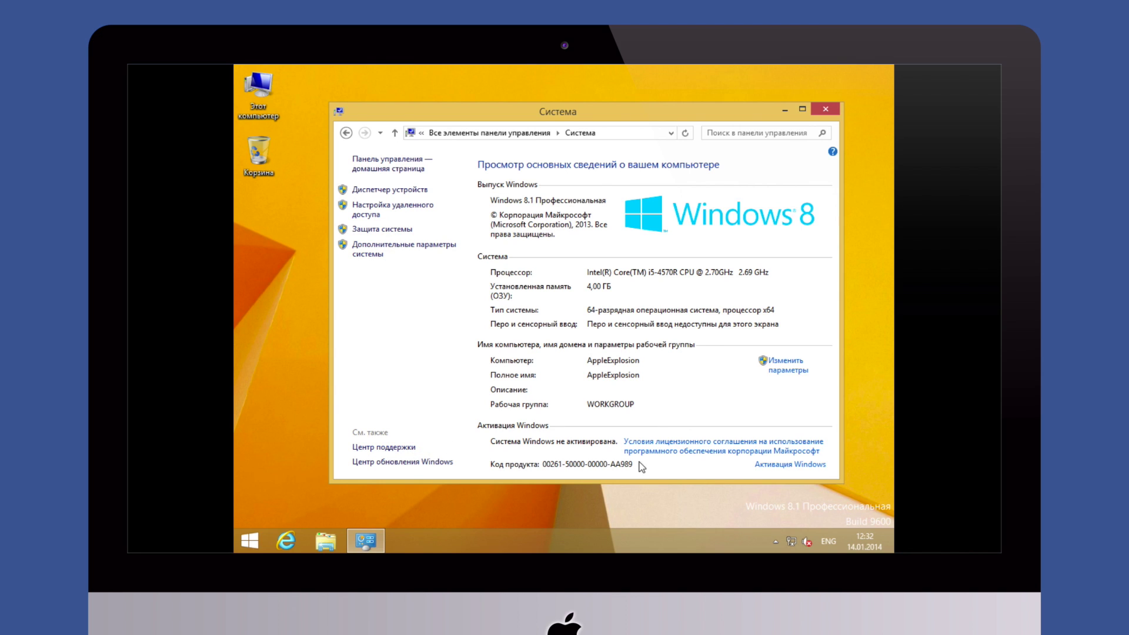
- Close the Система window and return to the tiled Windows Start screen
click(825, 110)
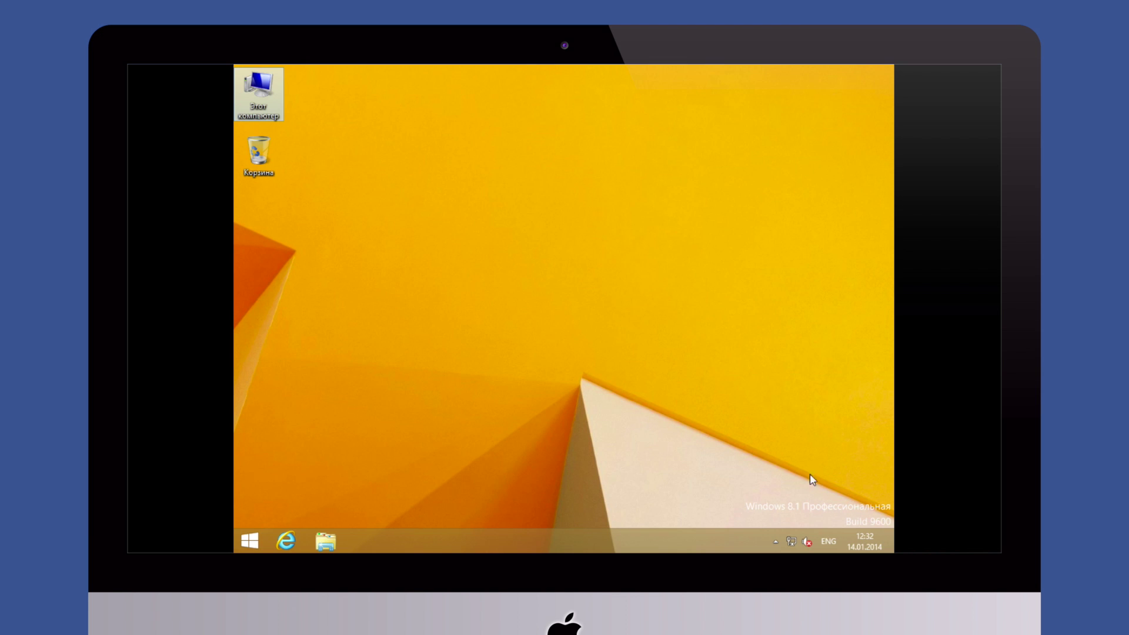
drag(791, 462, 447, 325)
mouse_move(363, 302)
mouse_down()
mouse_move(663, 458)
mouse_move(367, 282)
mouse_up()
drag(366, 283, 654, 415)
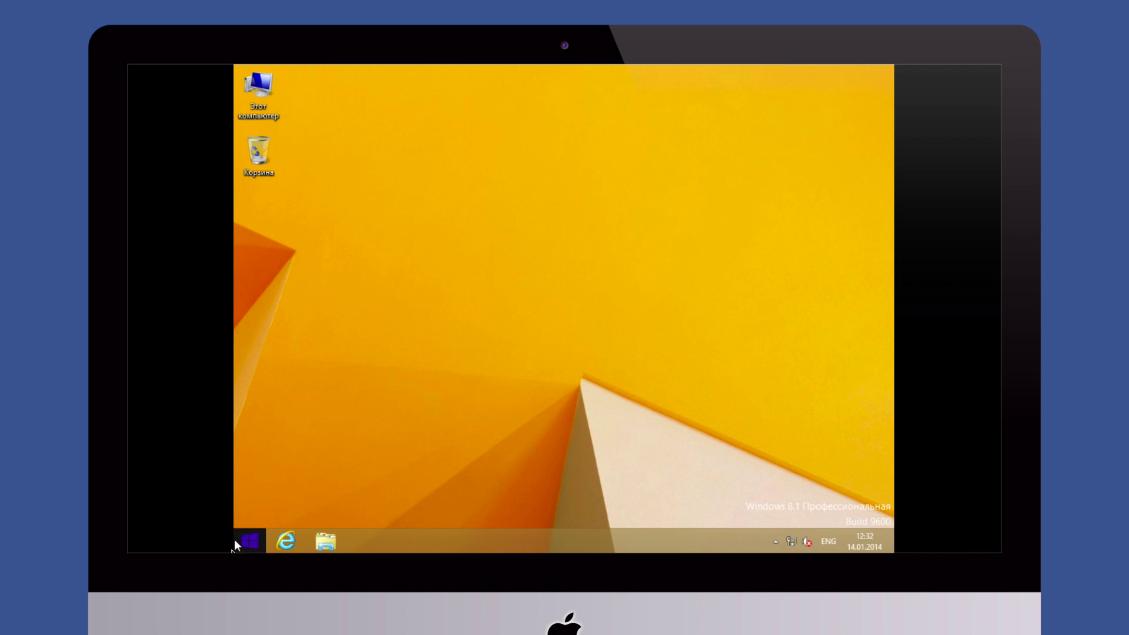
click(245, 538)
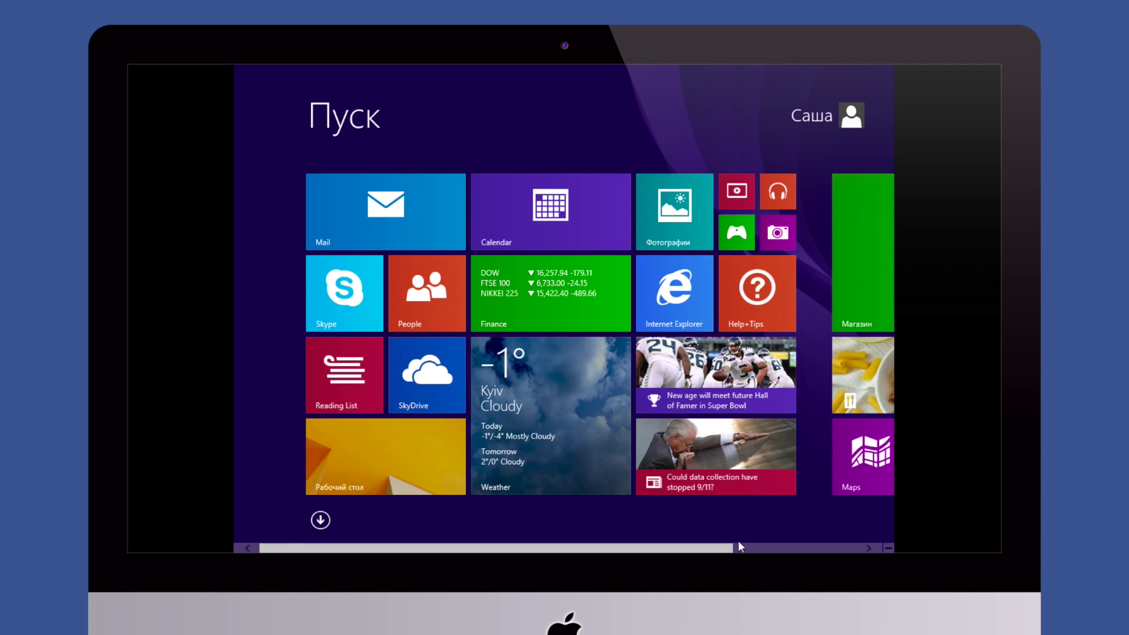
scroll(761, 540, down, 1)
scroll(761, 540, up, 1)
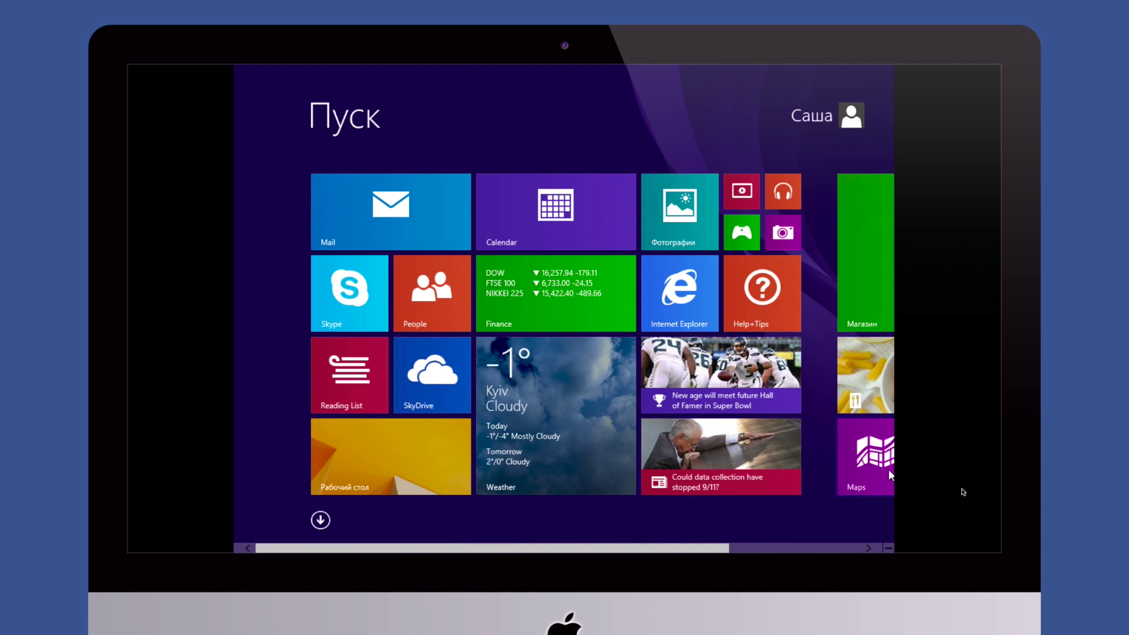